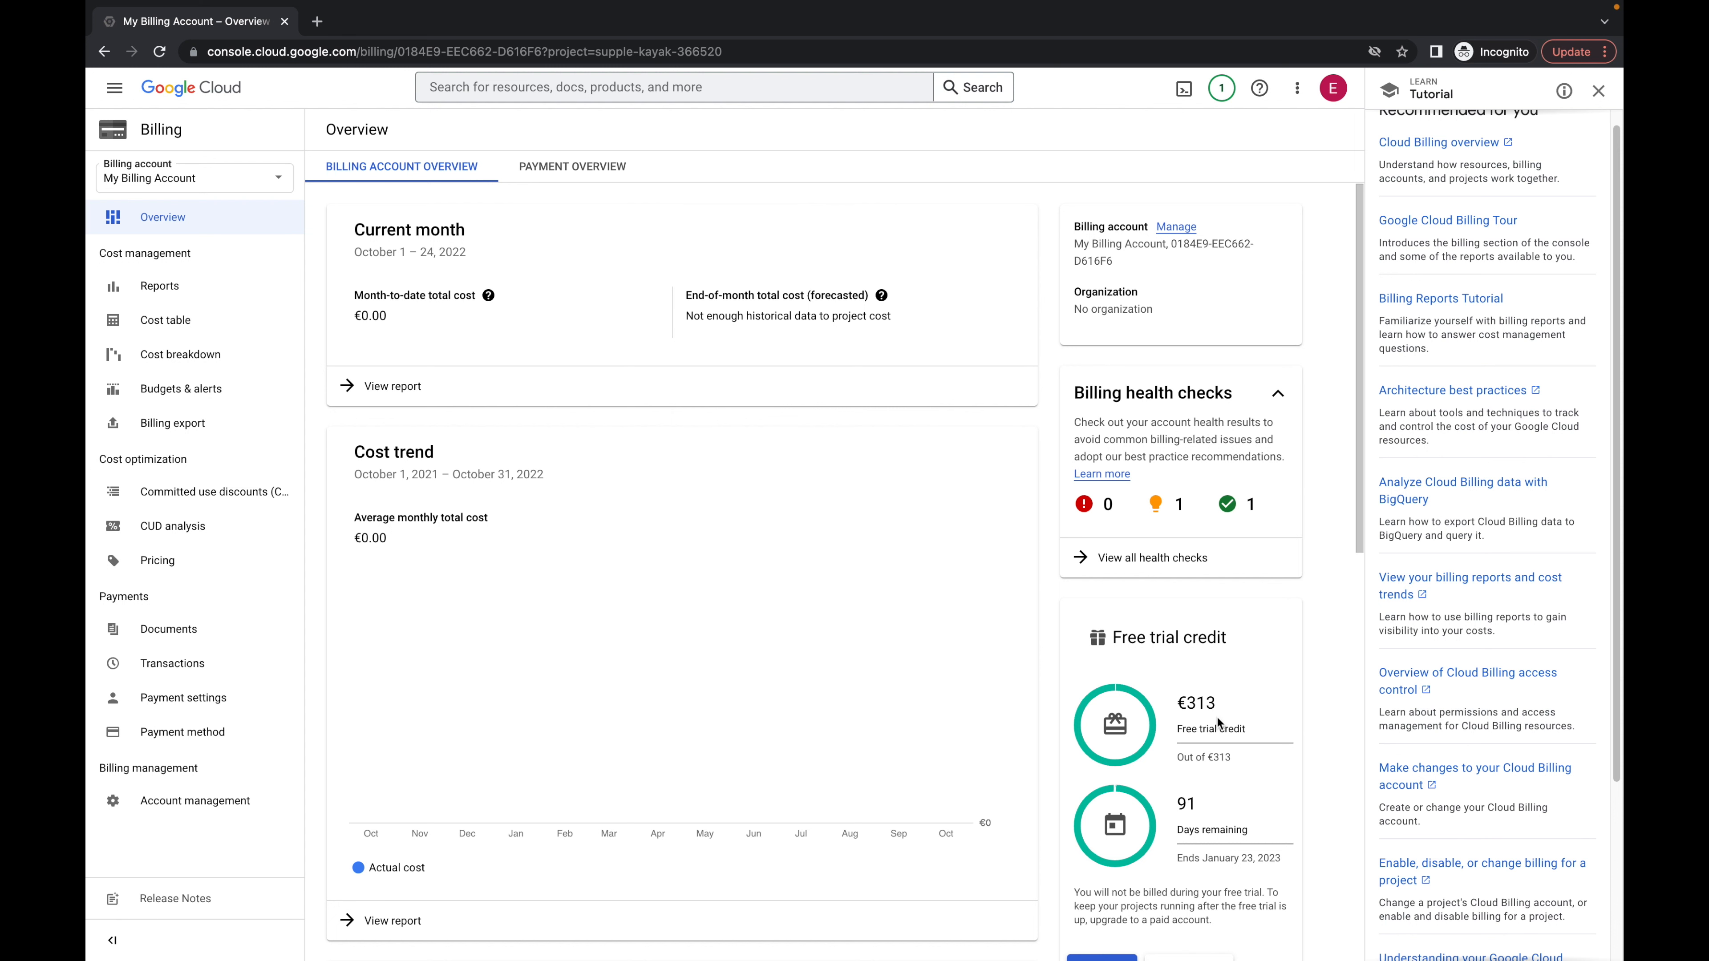
left_click_drag(1216, 706, 1187, 704)
left_click(1266, 674)
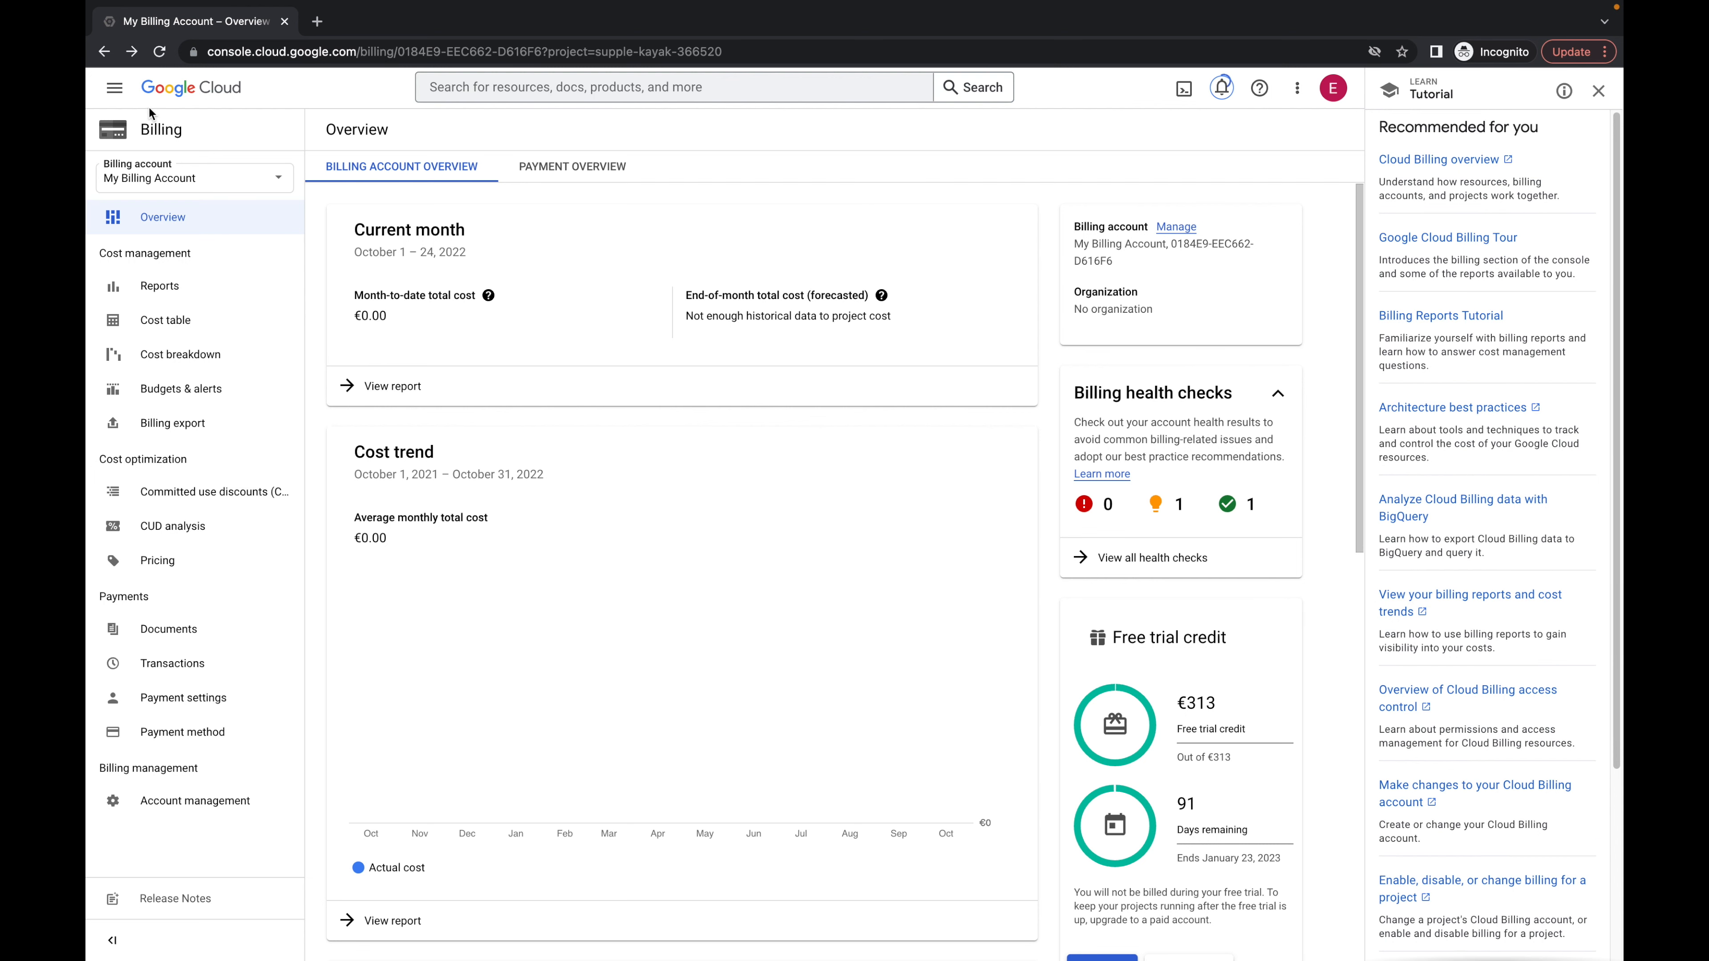
Go to Compute Engine's VM instances and enable the Compute Engine API for the project
left_click(115, 88)
mouse_move(224, 352)
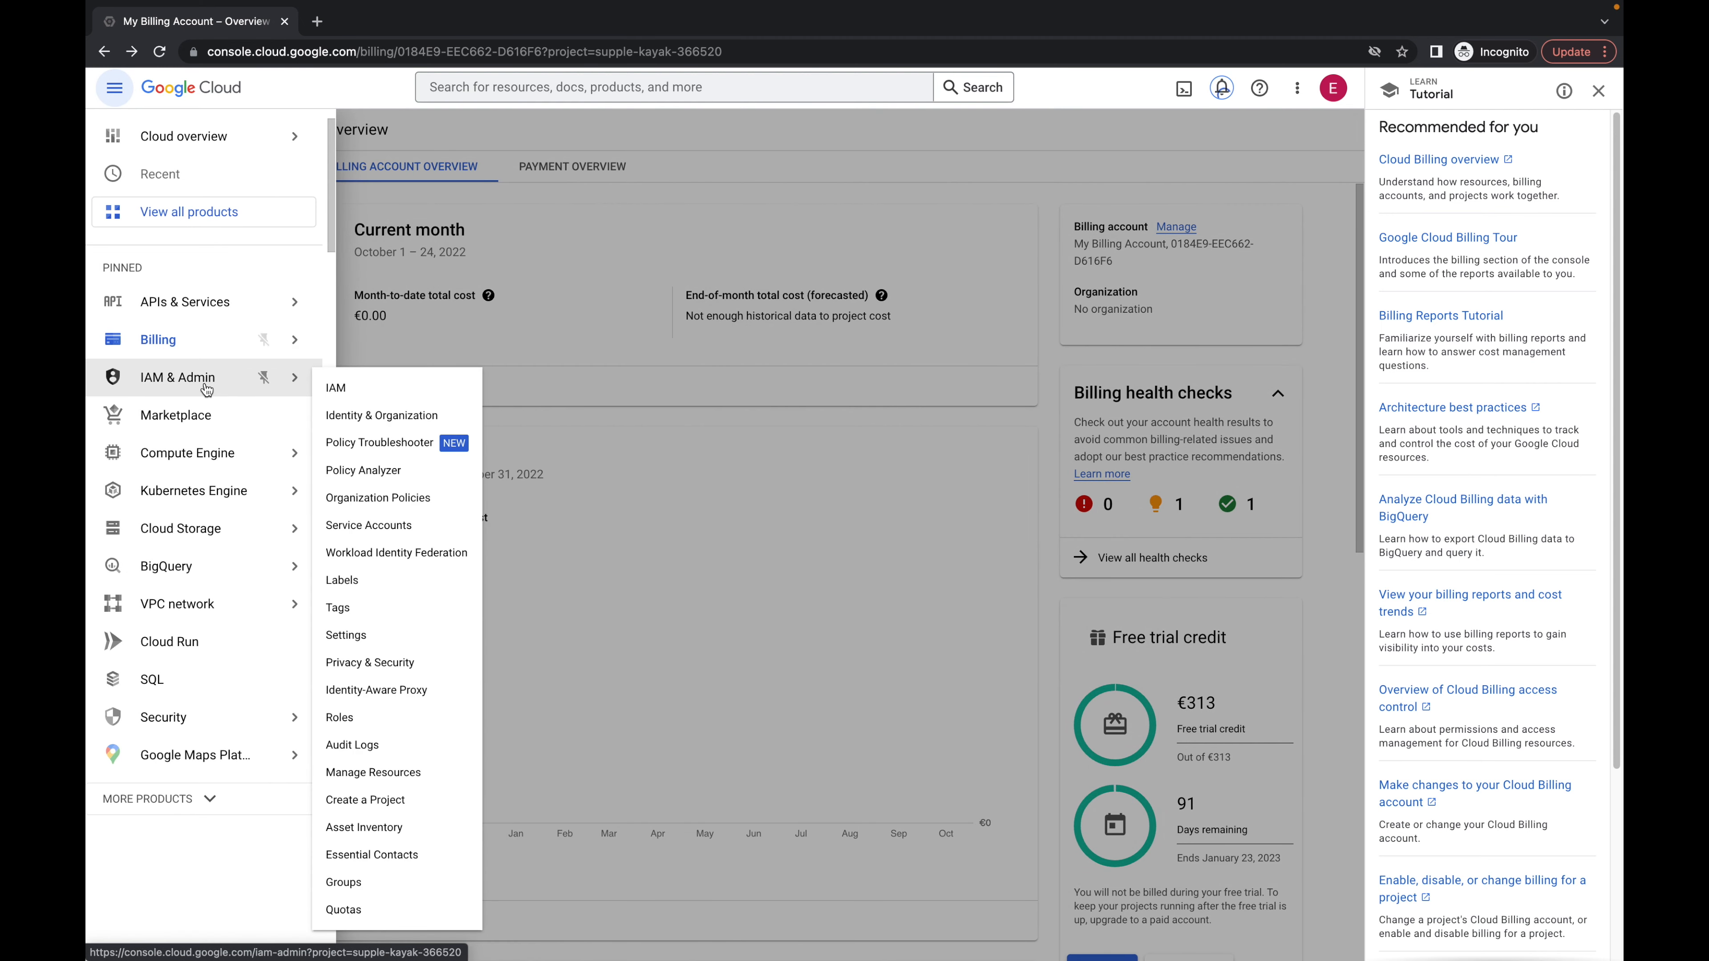
mouse_move(234, 464)
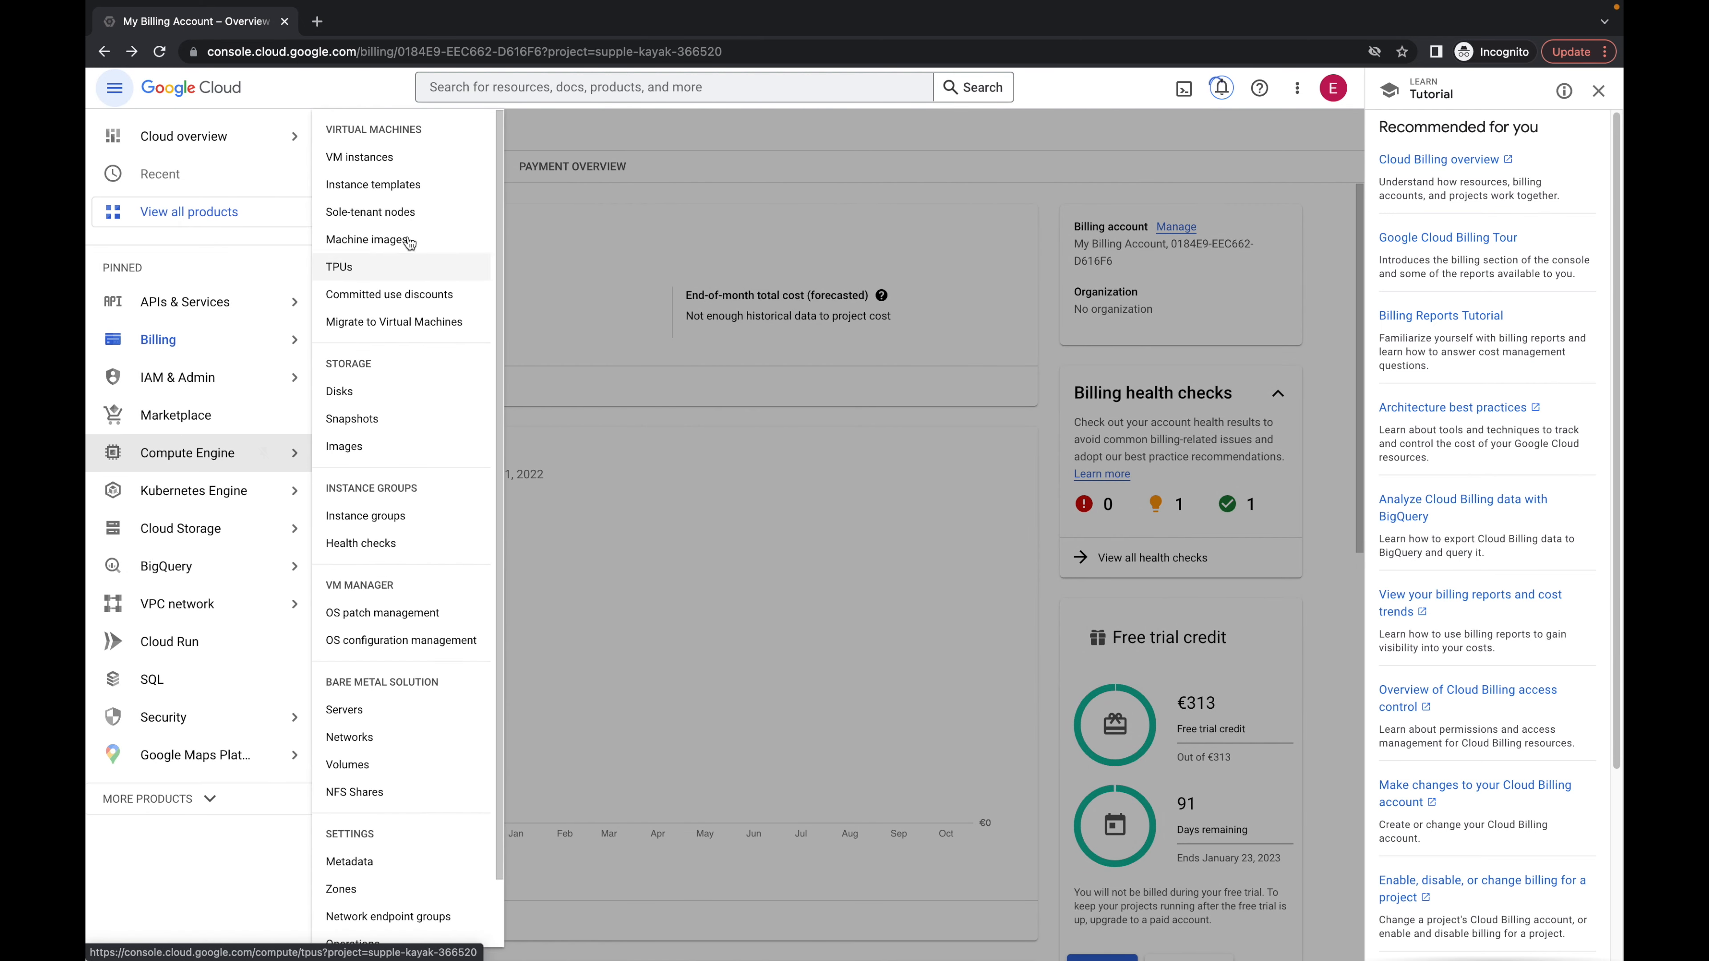
left_click(438, 161)
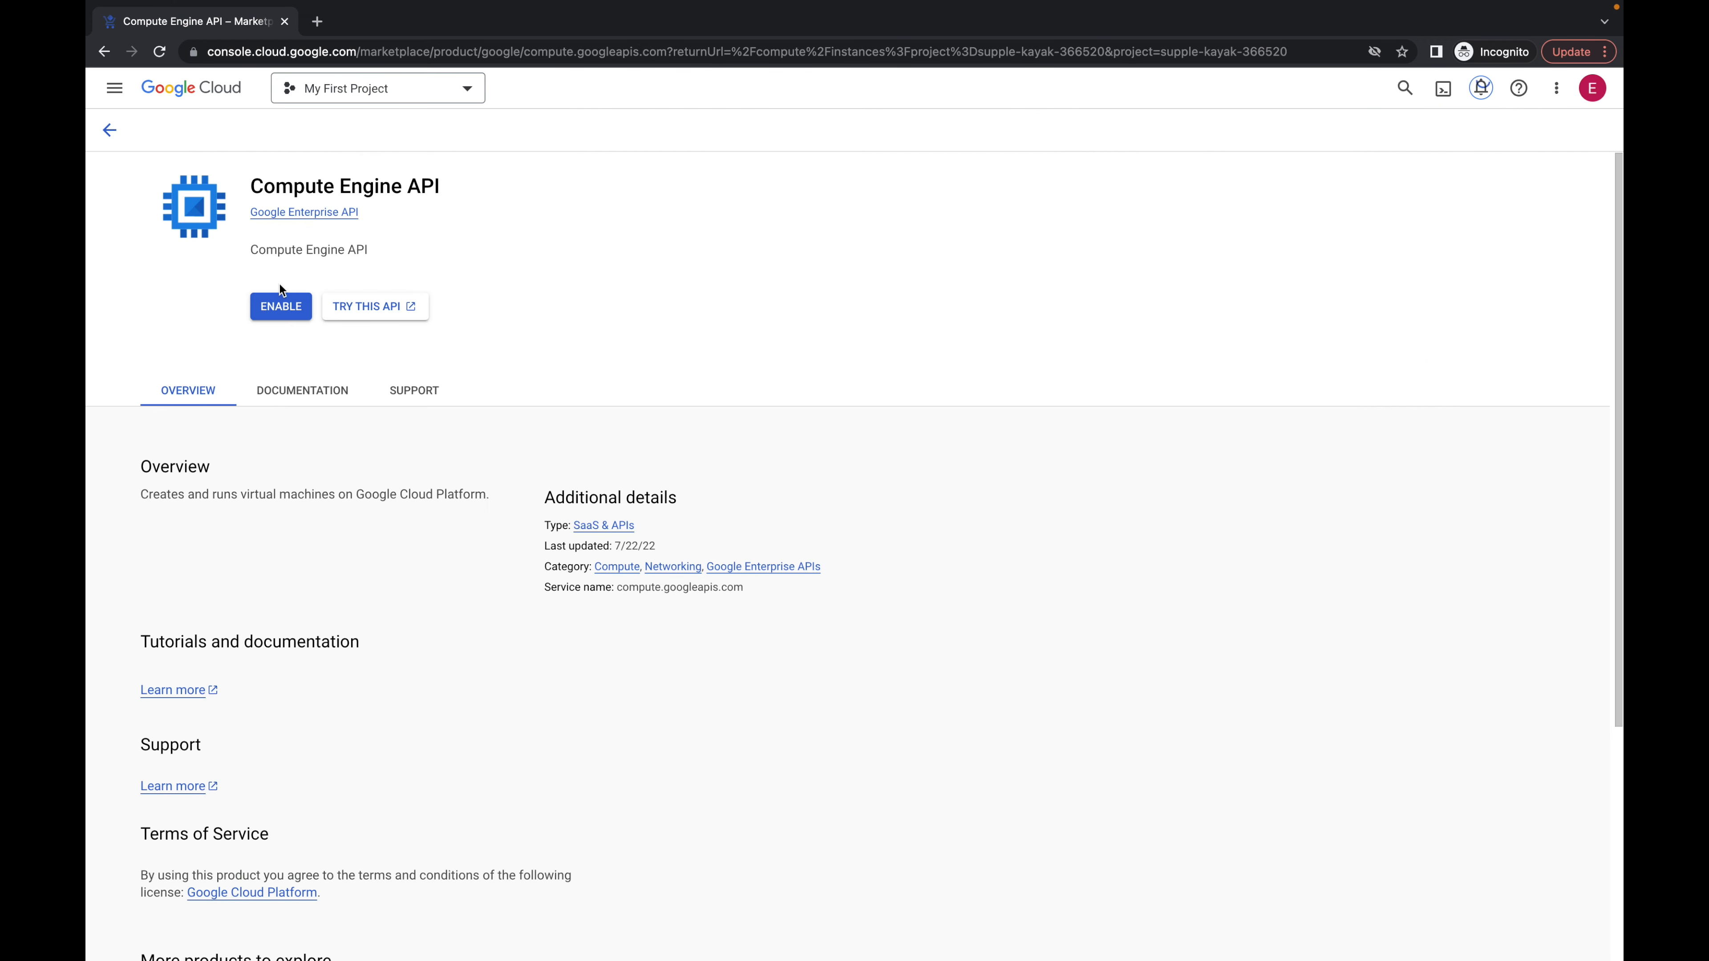
left_click(1487, 89)
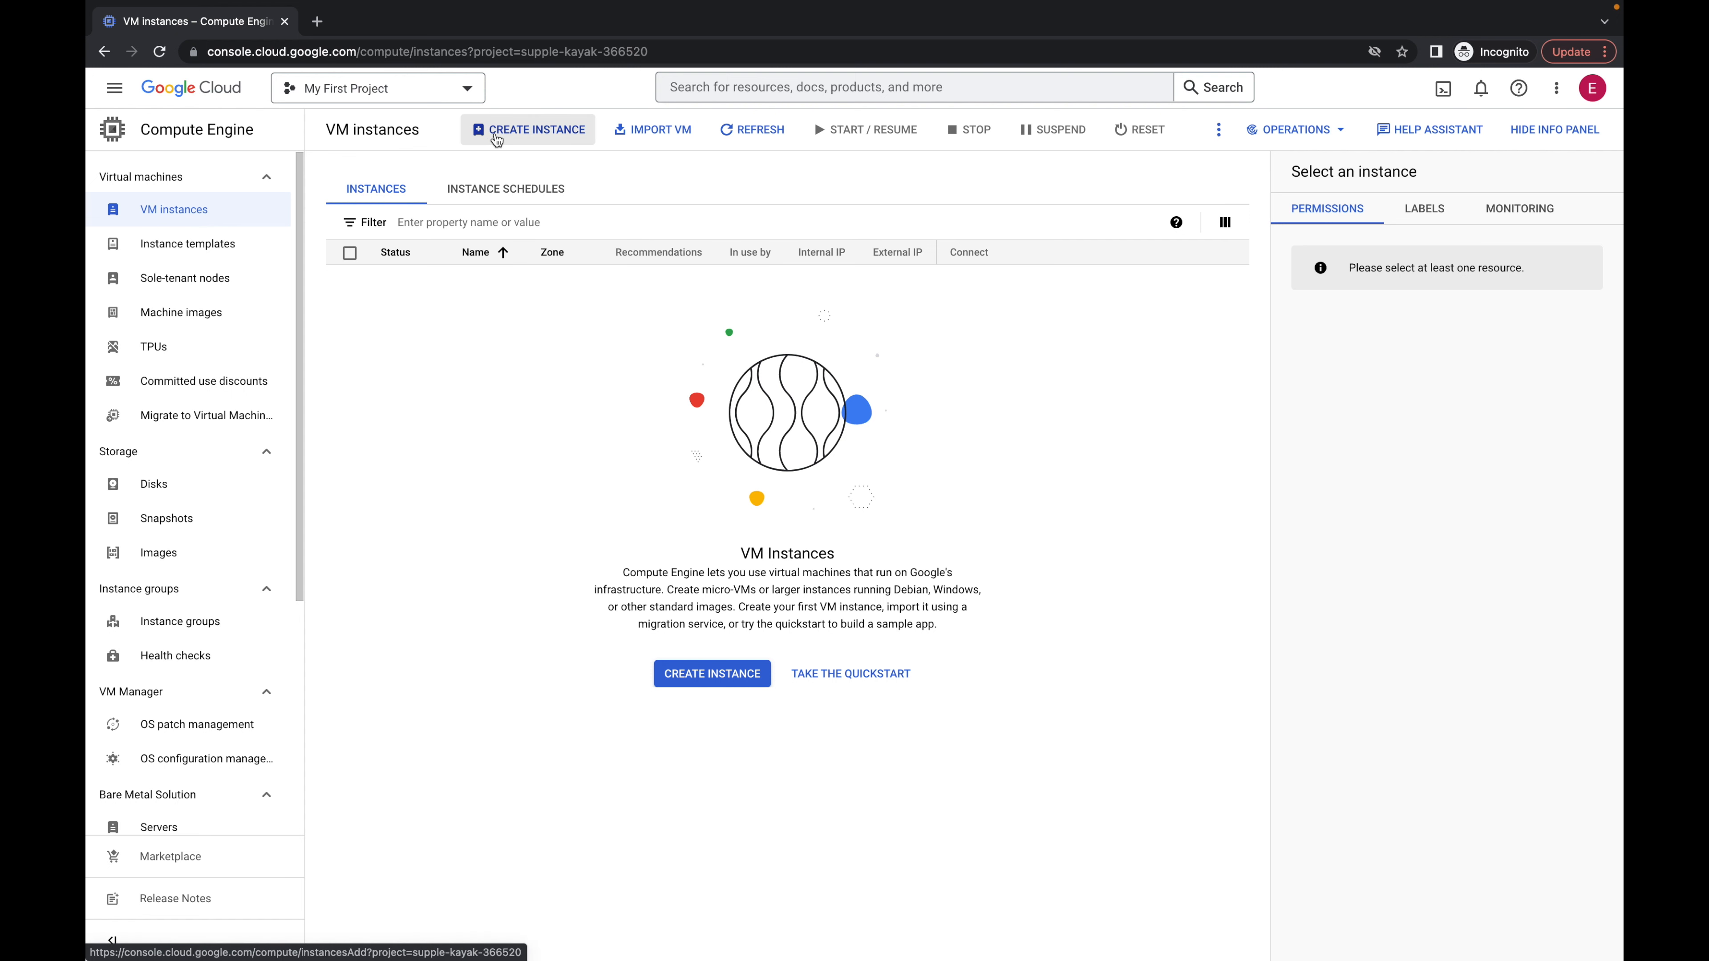
Start creating a new VM instance and name it centos1
left_click(515, 132)
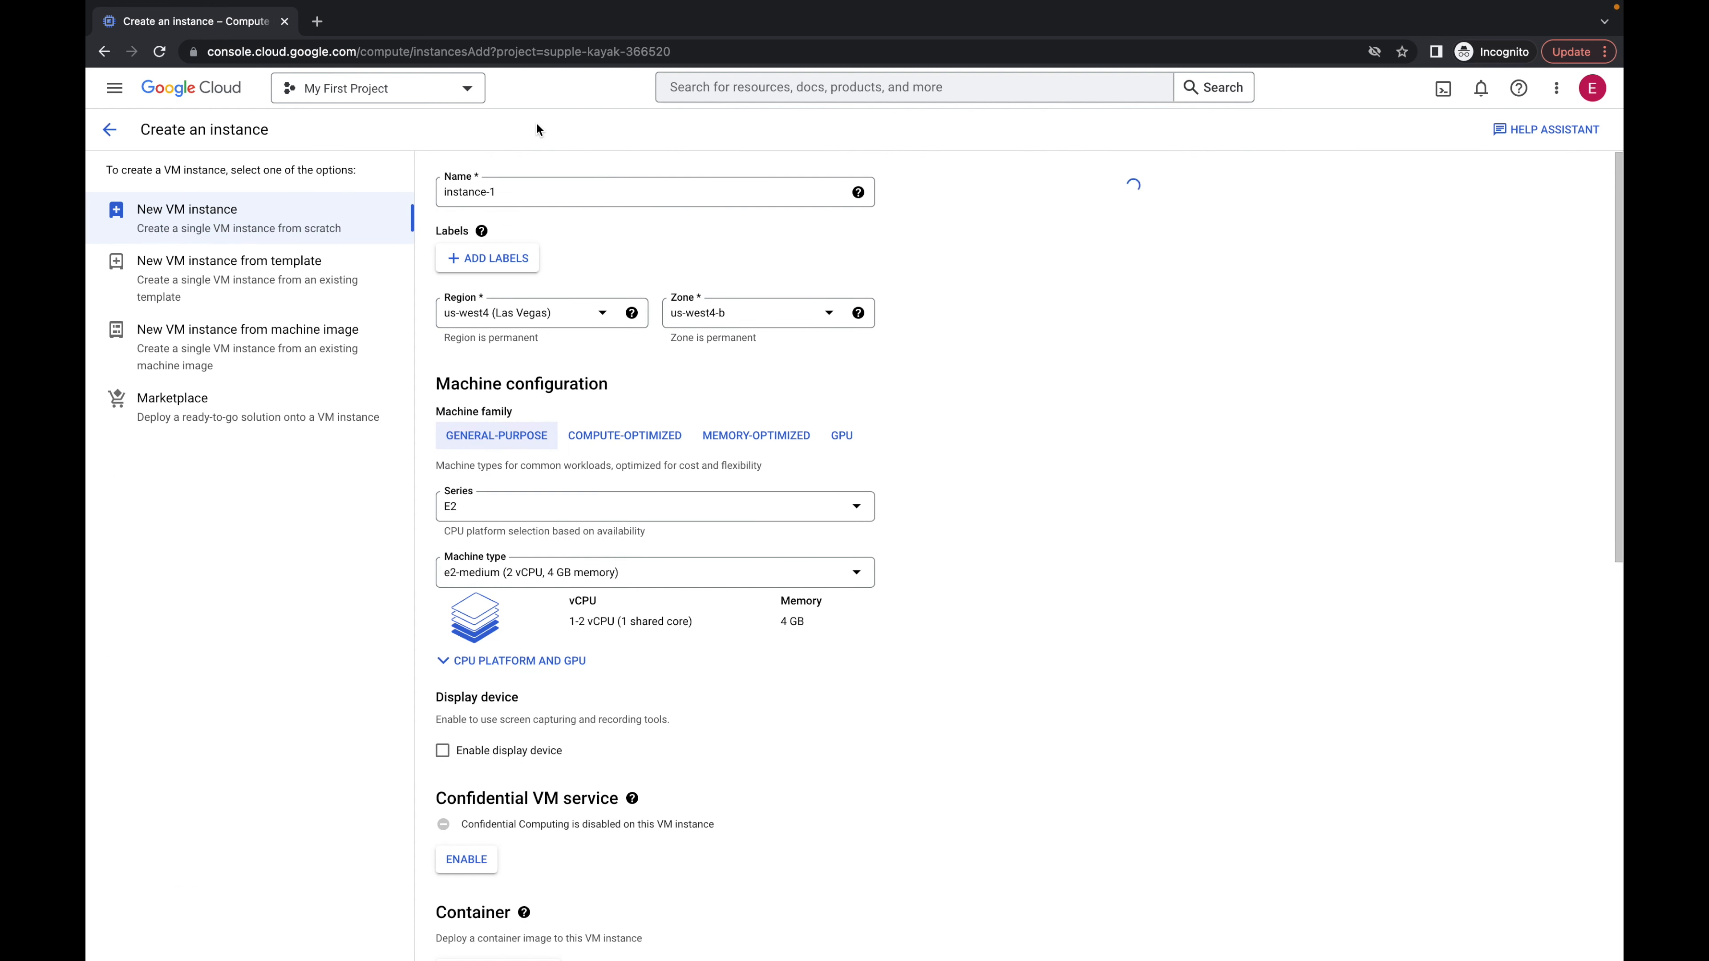
triple_click(519, 191)
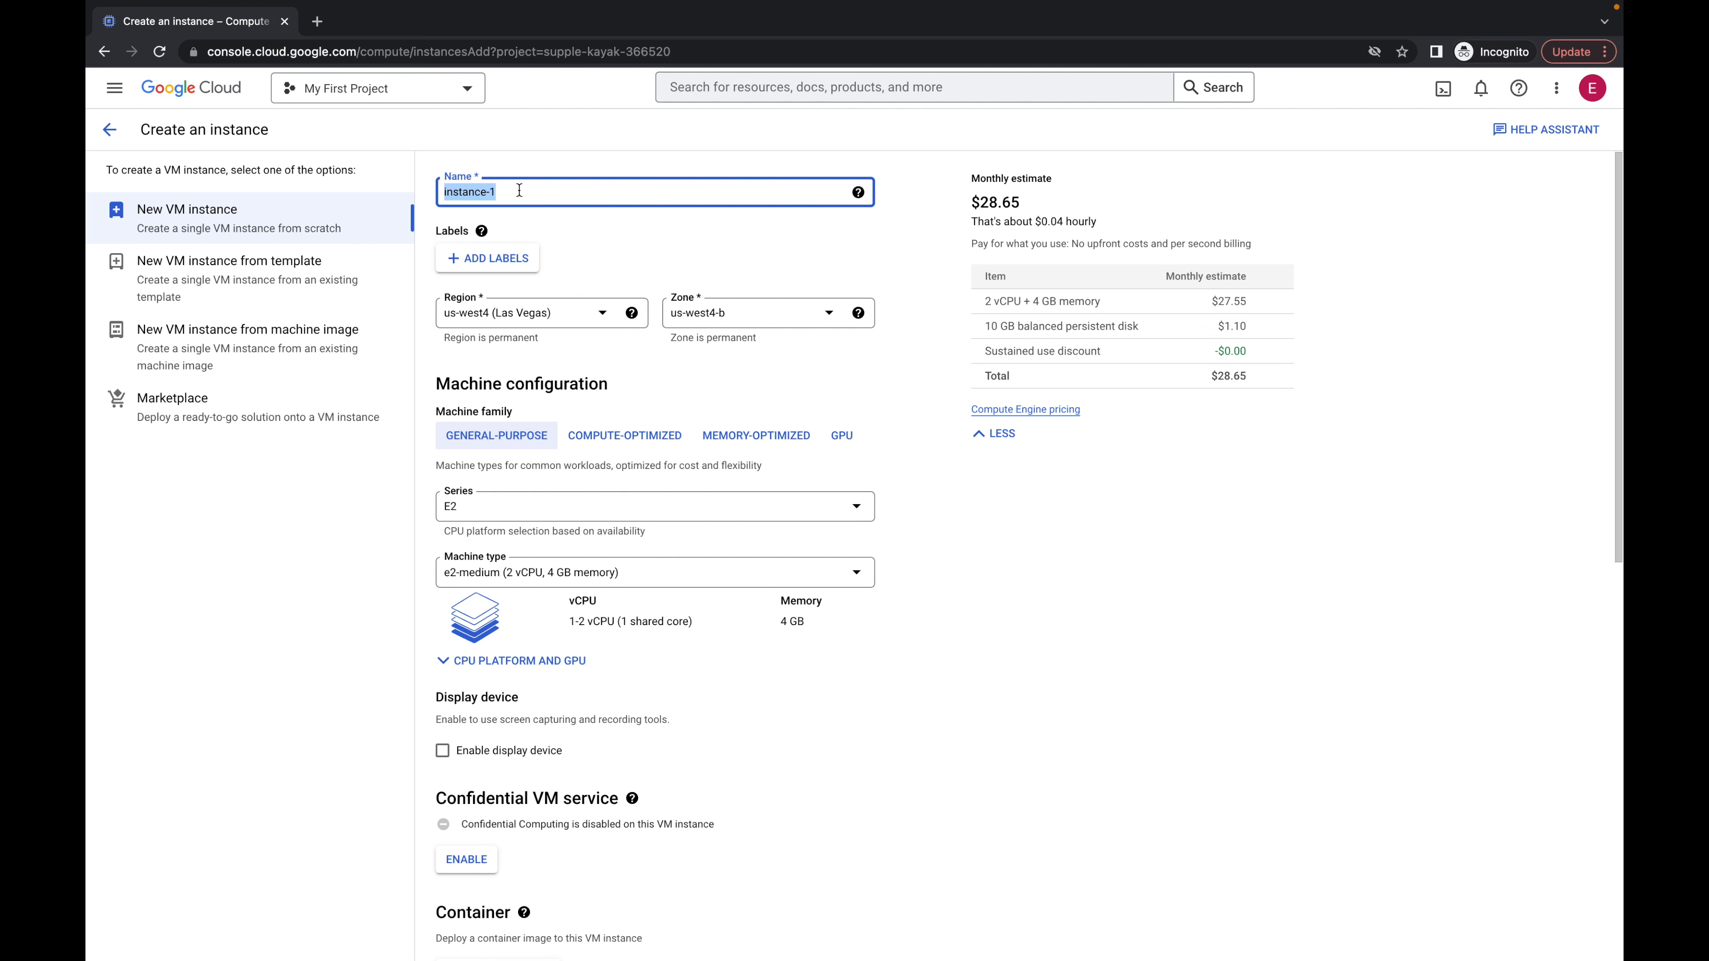
type("centos1")
Set the instance's region to europe-north1 (Finland)
scroll(580, 251, "down", 1)
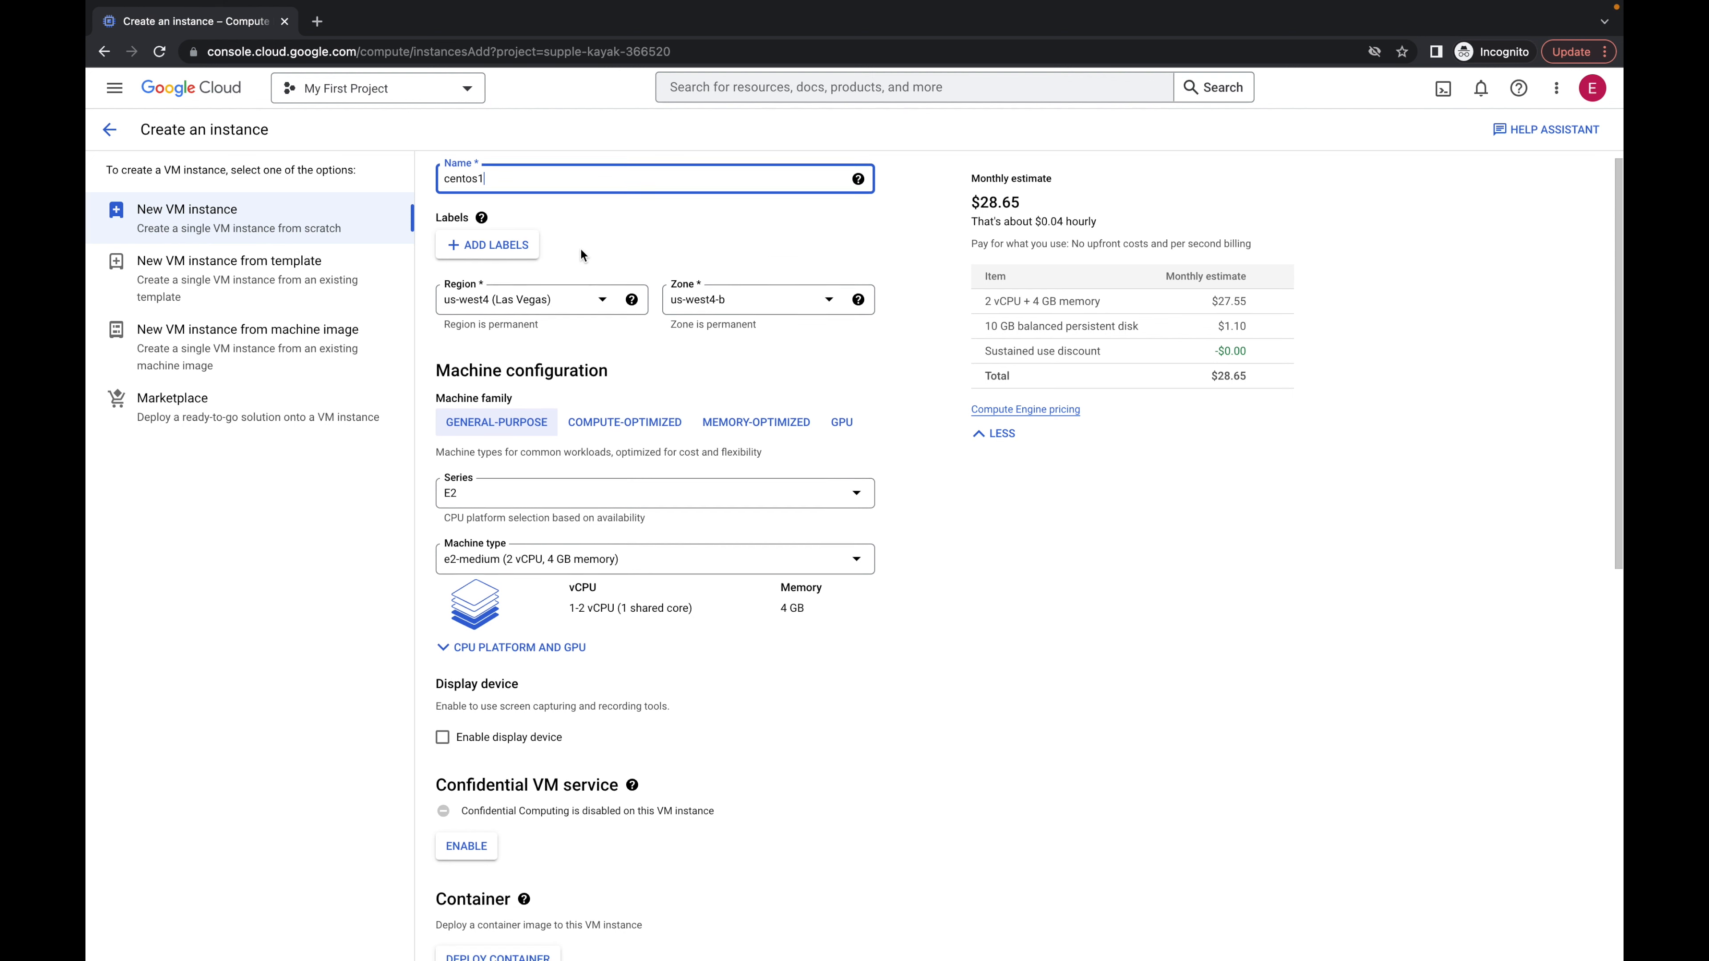
left_click(558, 303)
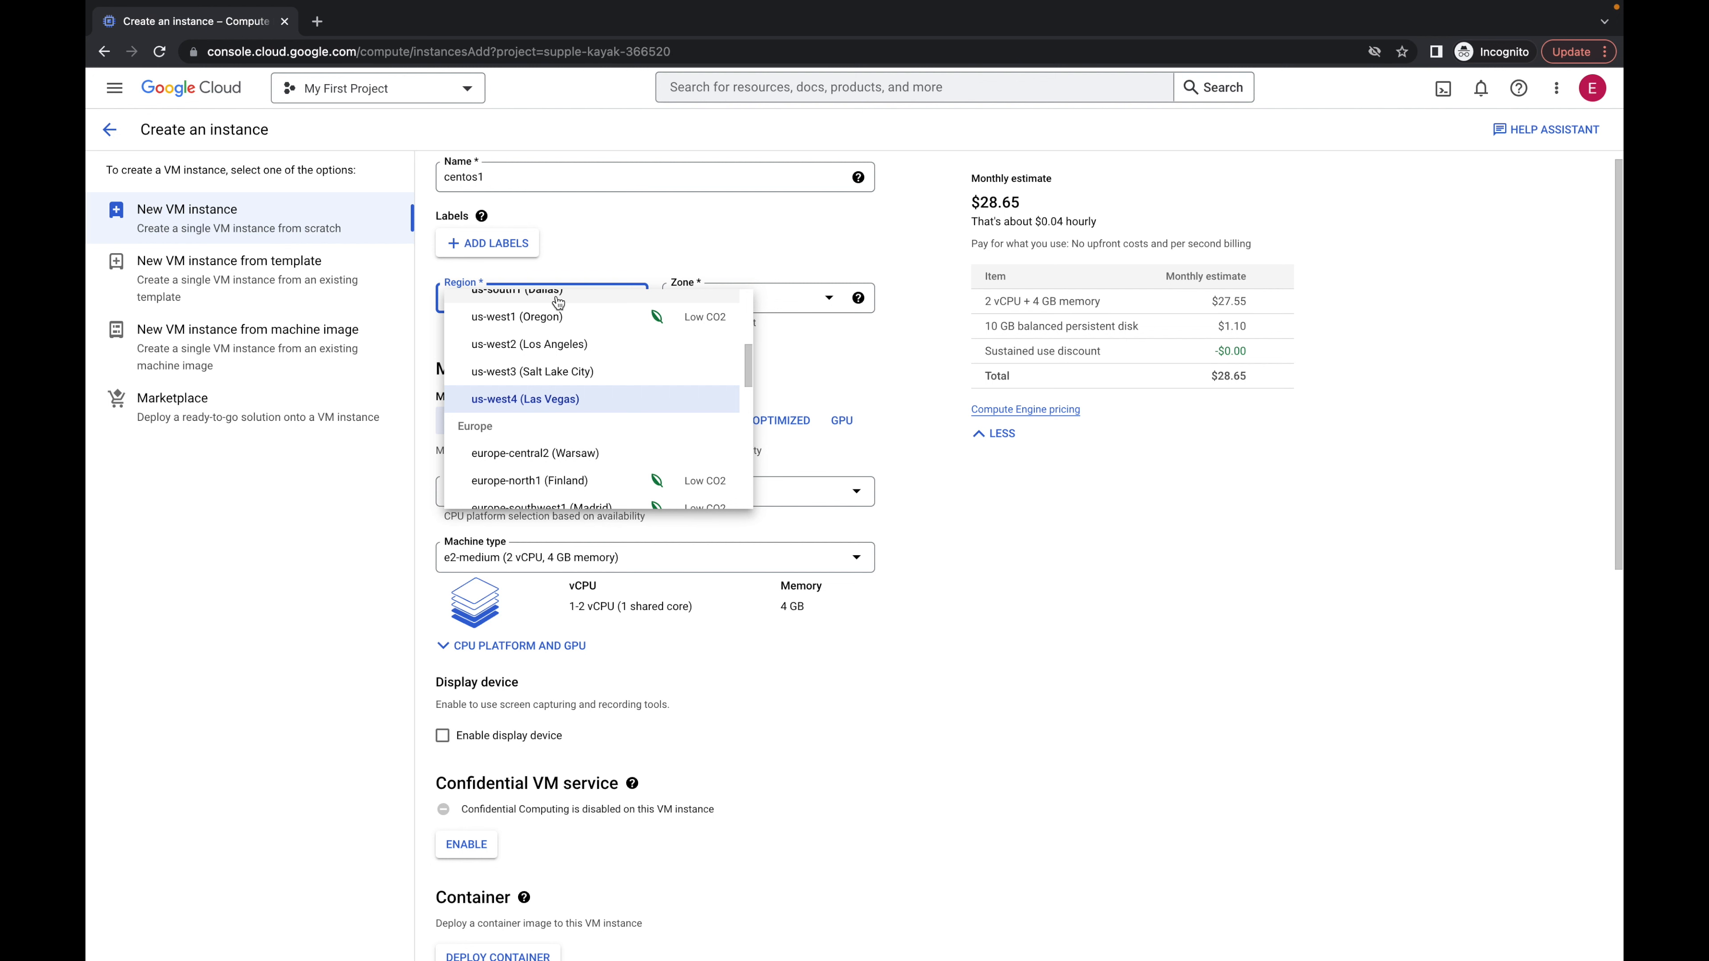
scroll(583, 394, "down", 1)
scroll(583, 394, "down", 3)
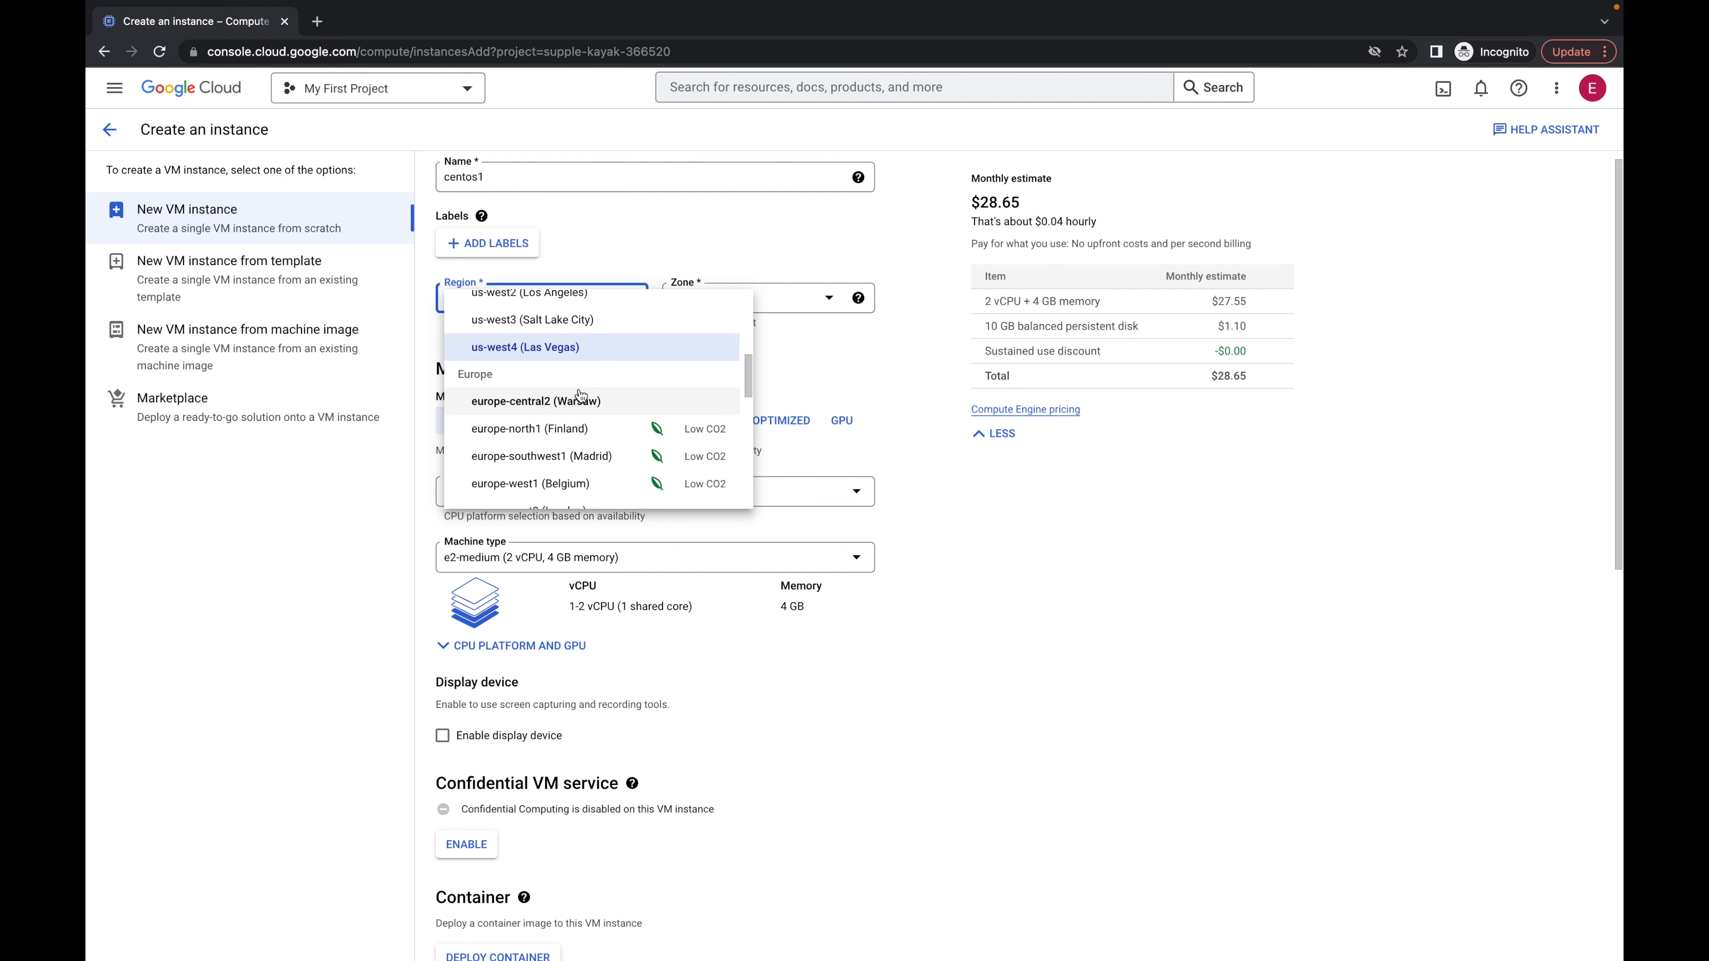
left_click(563, 429)
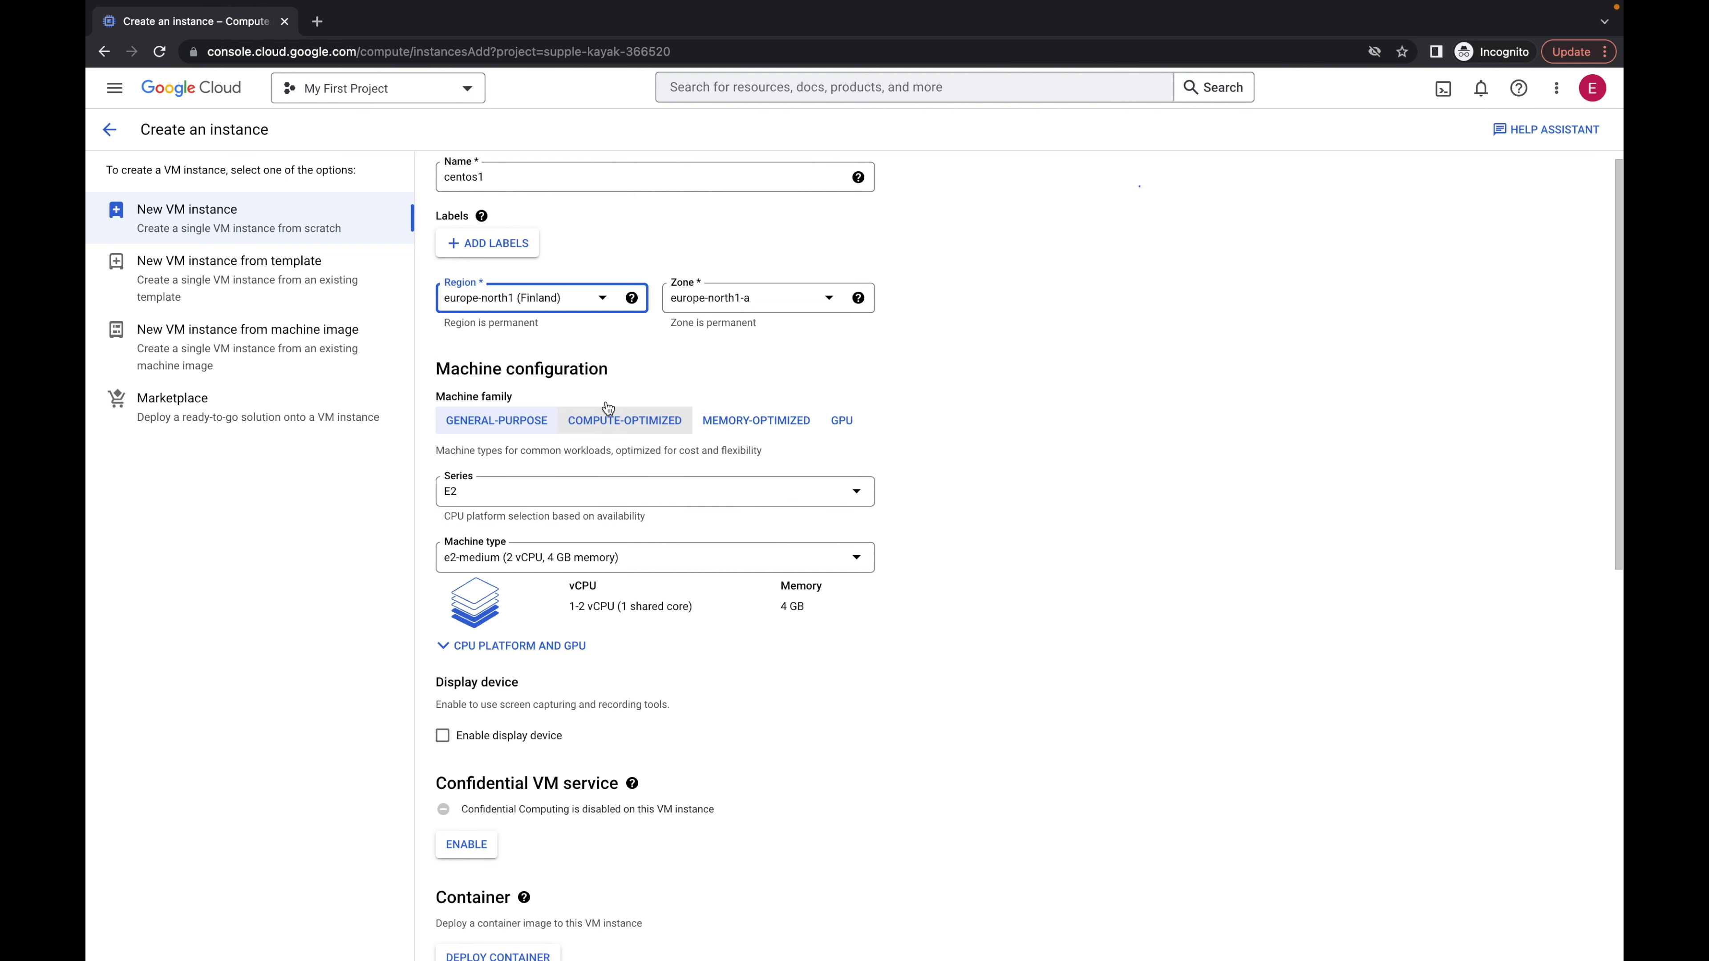
Choose the E2 series and the e2-medium machine type for the instance
scroll(899, 360, "down", 1)
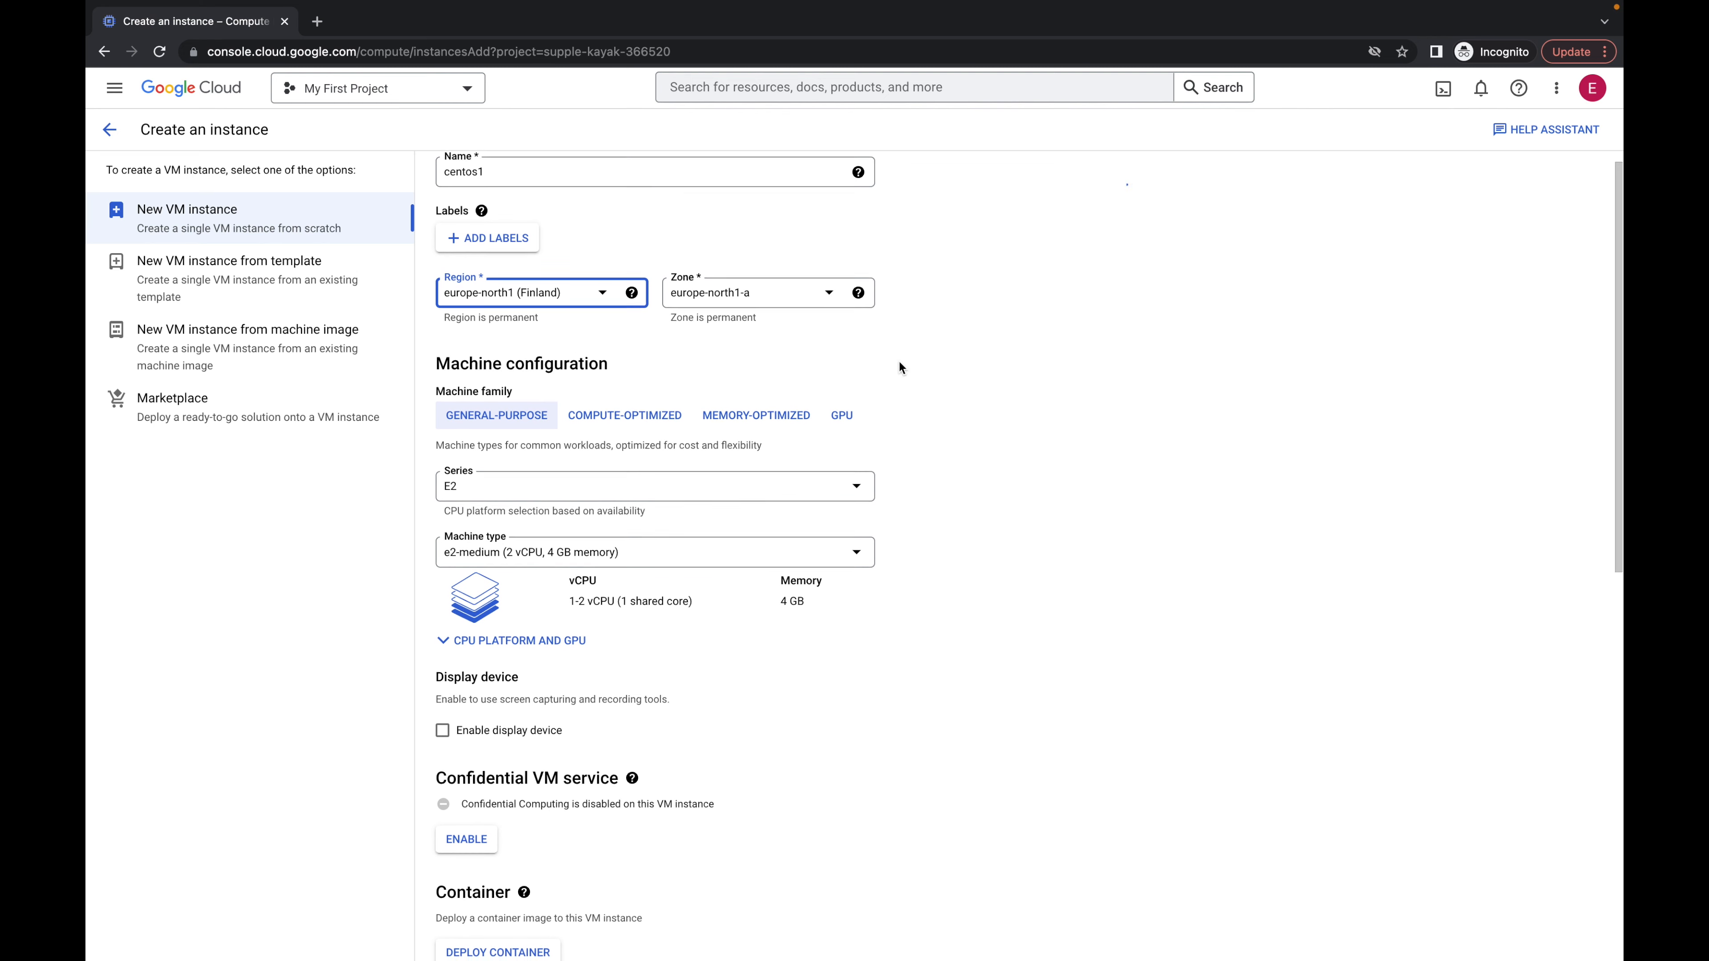
scroll(894, 362, "down", 3)
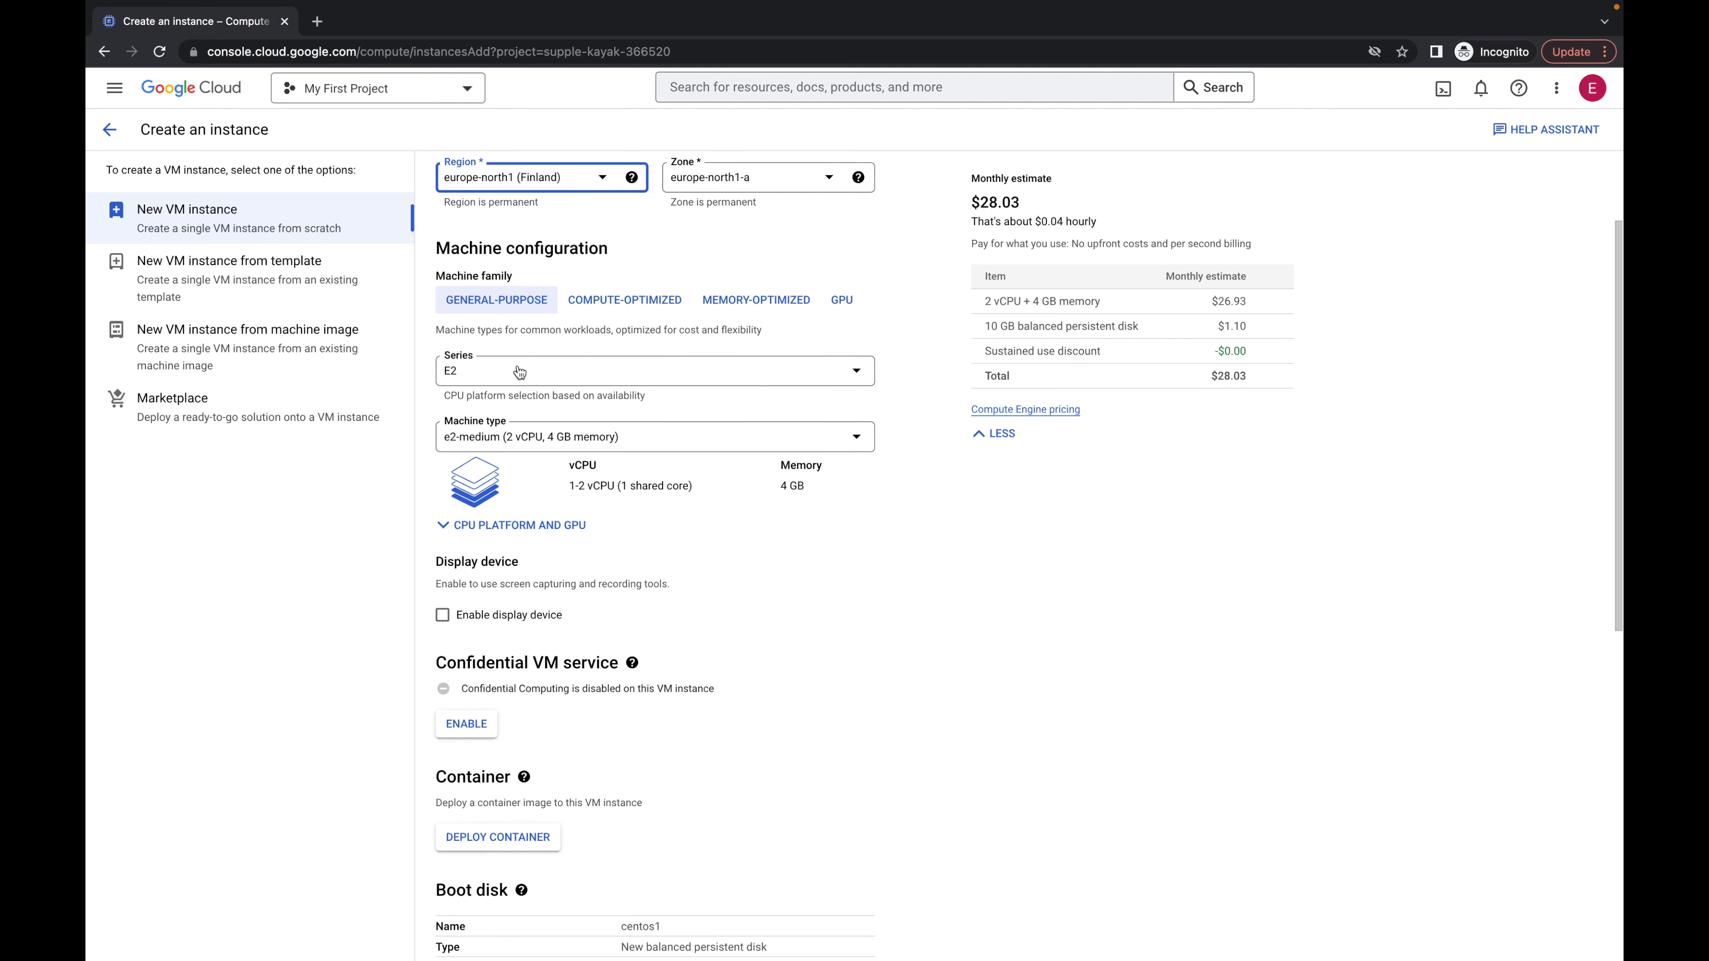
left_click(564, 369)
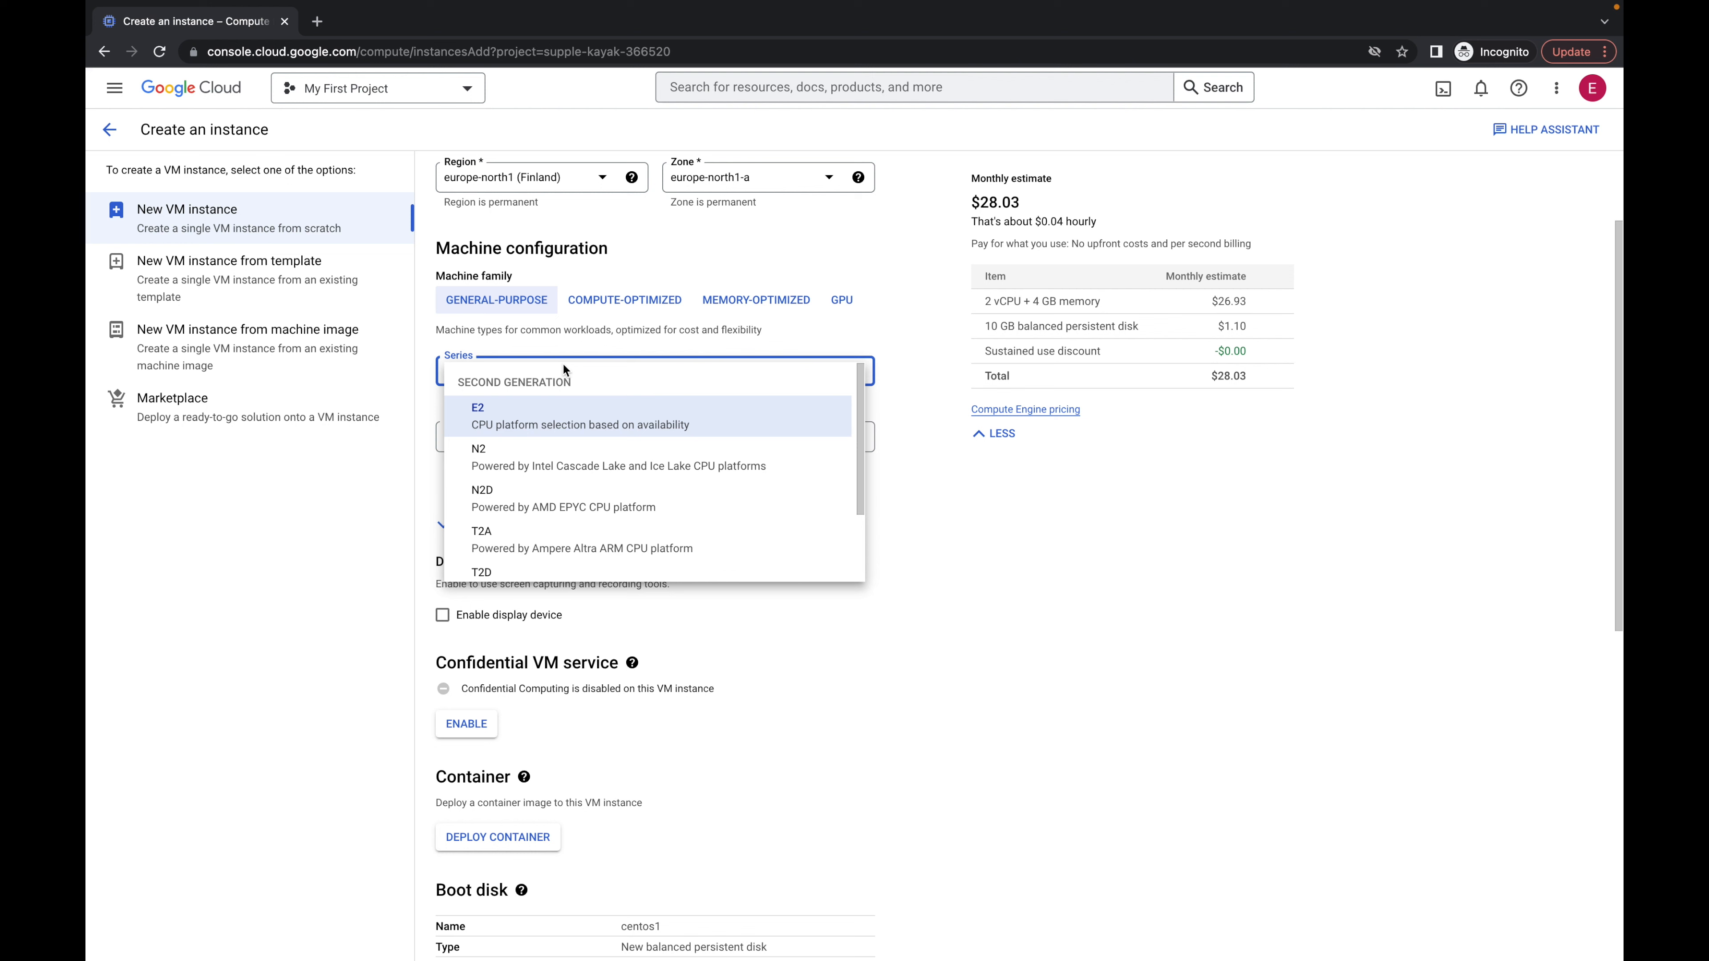
left_click(600, 420)
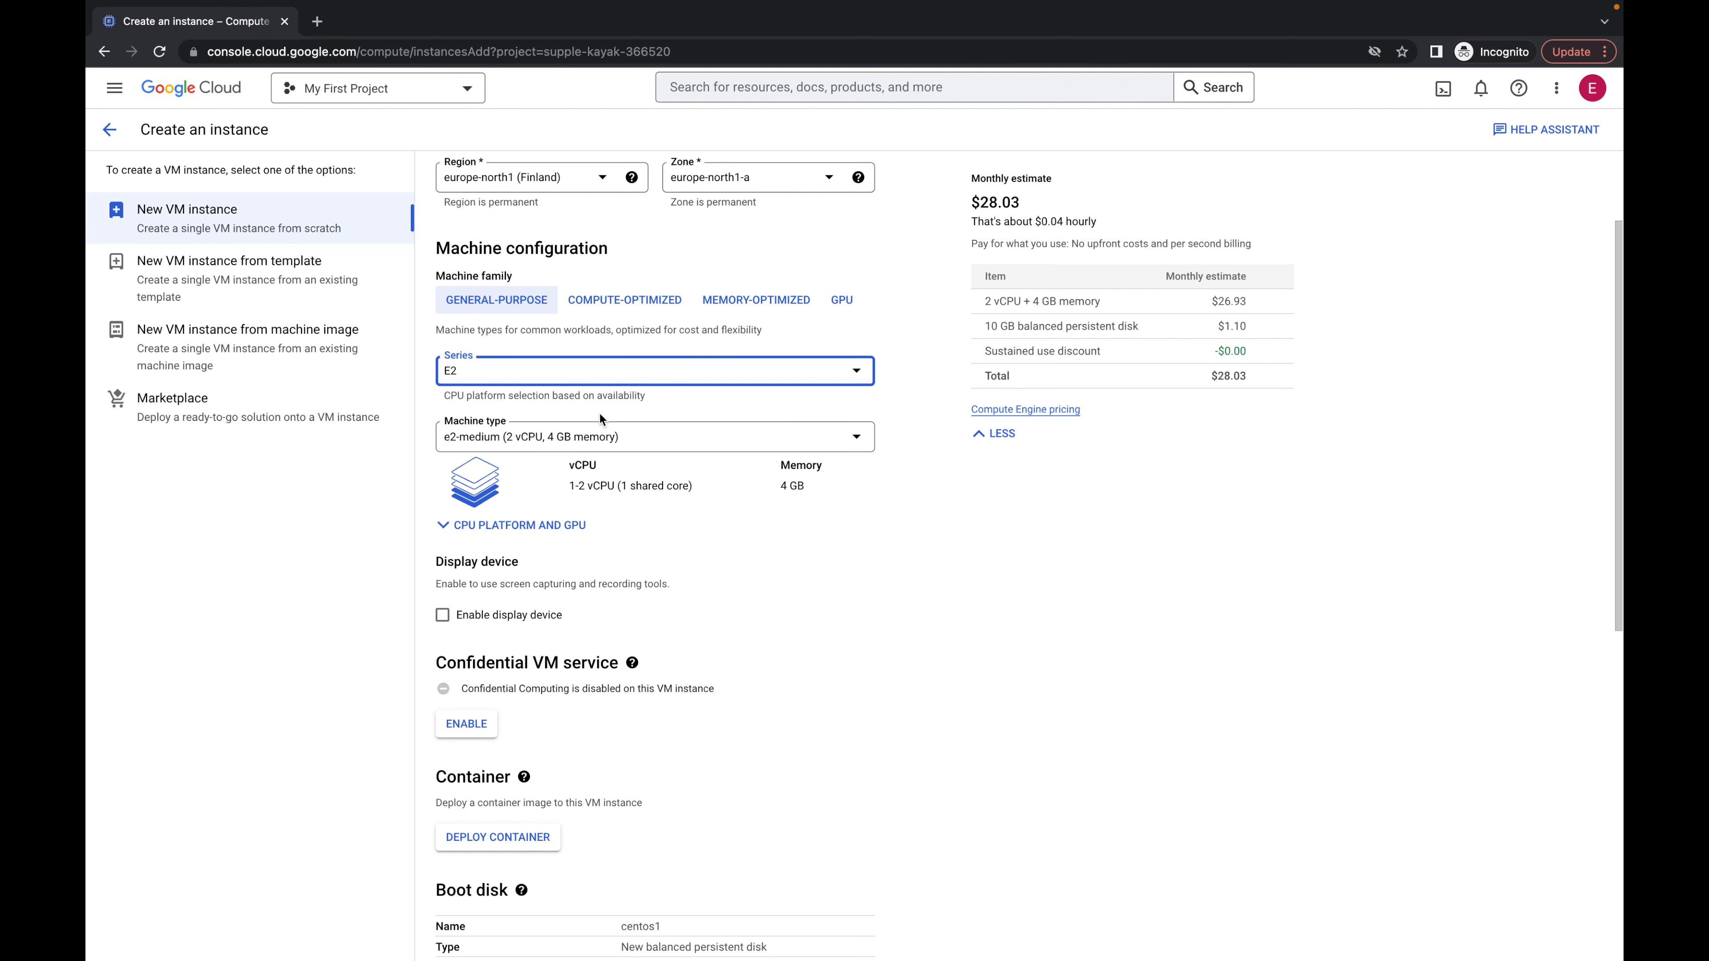
left_click(507, 436)
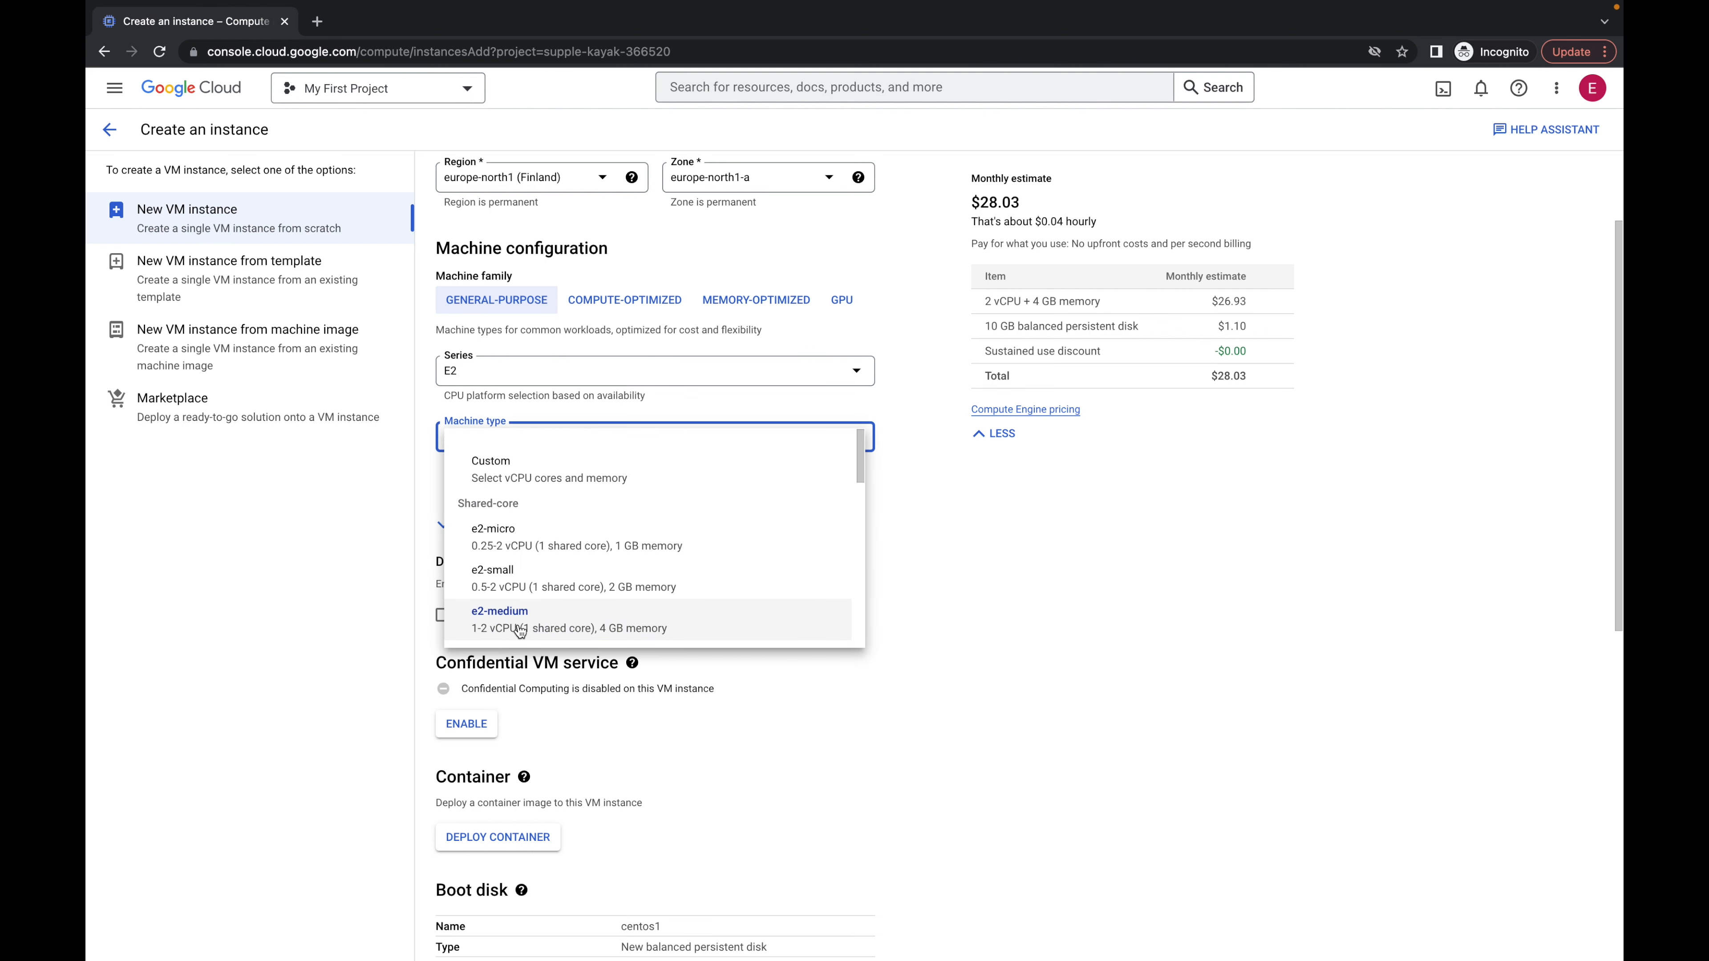
scroll(535, 559, "down", 5)
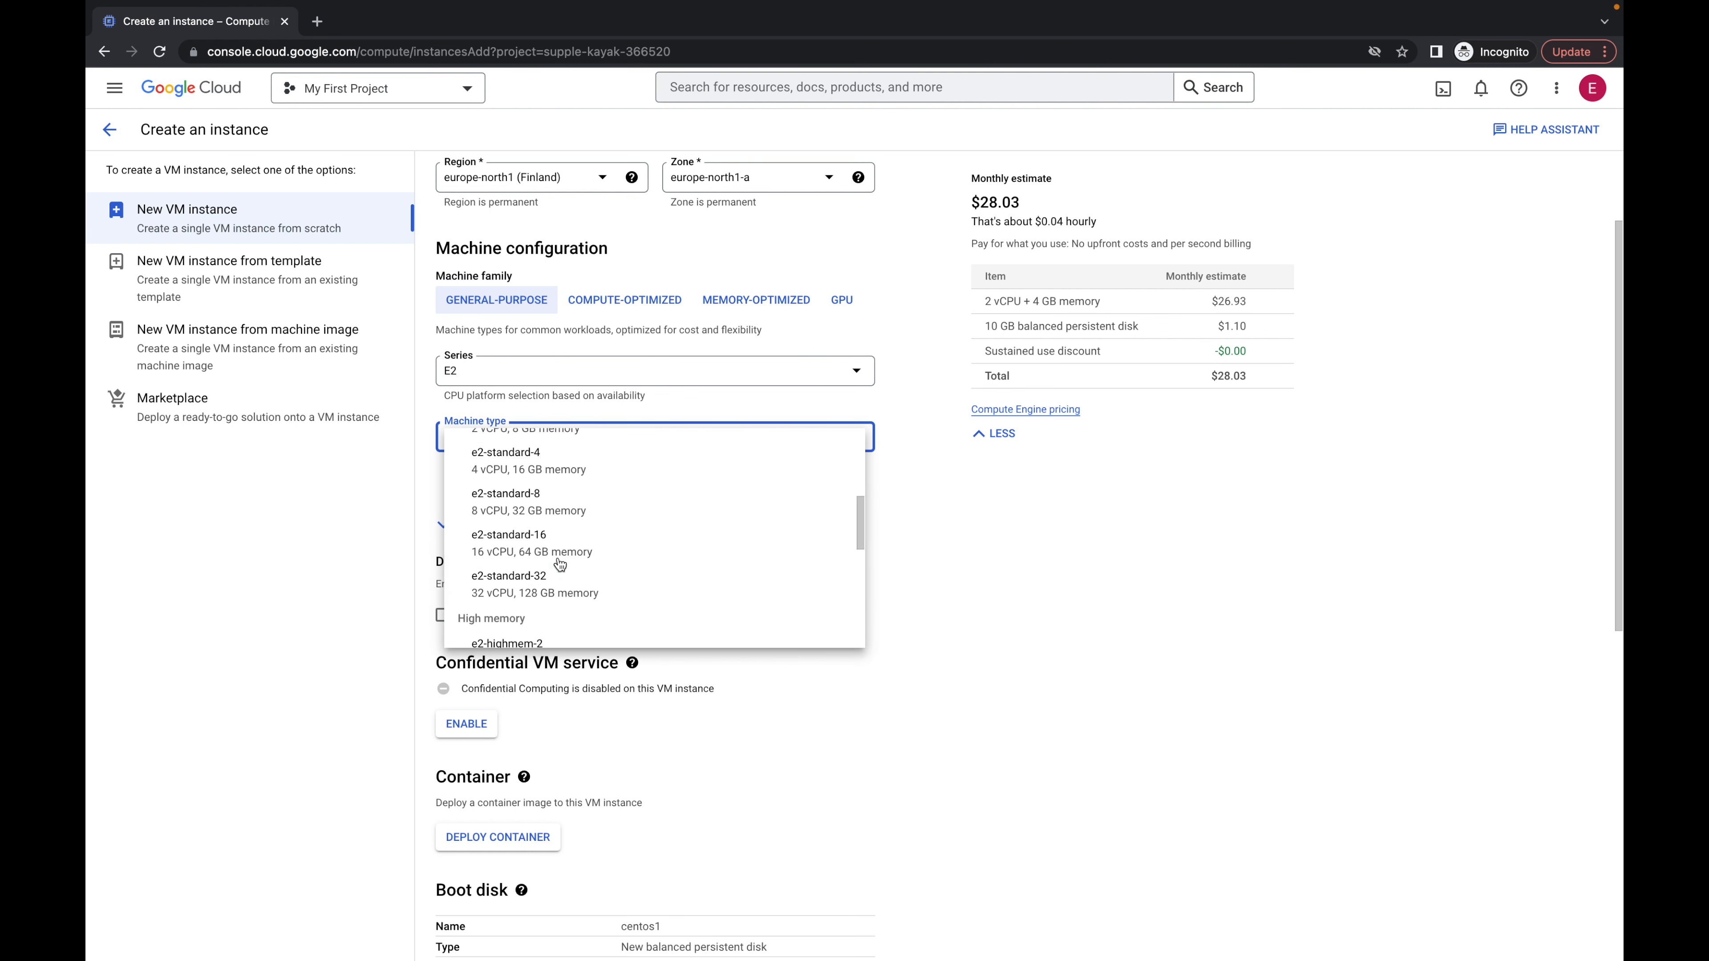
scroll(552, 574, "up", 5)
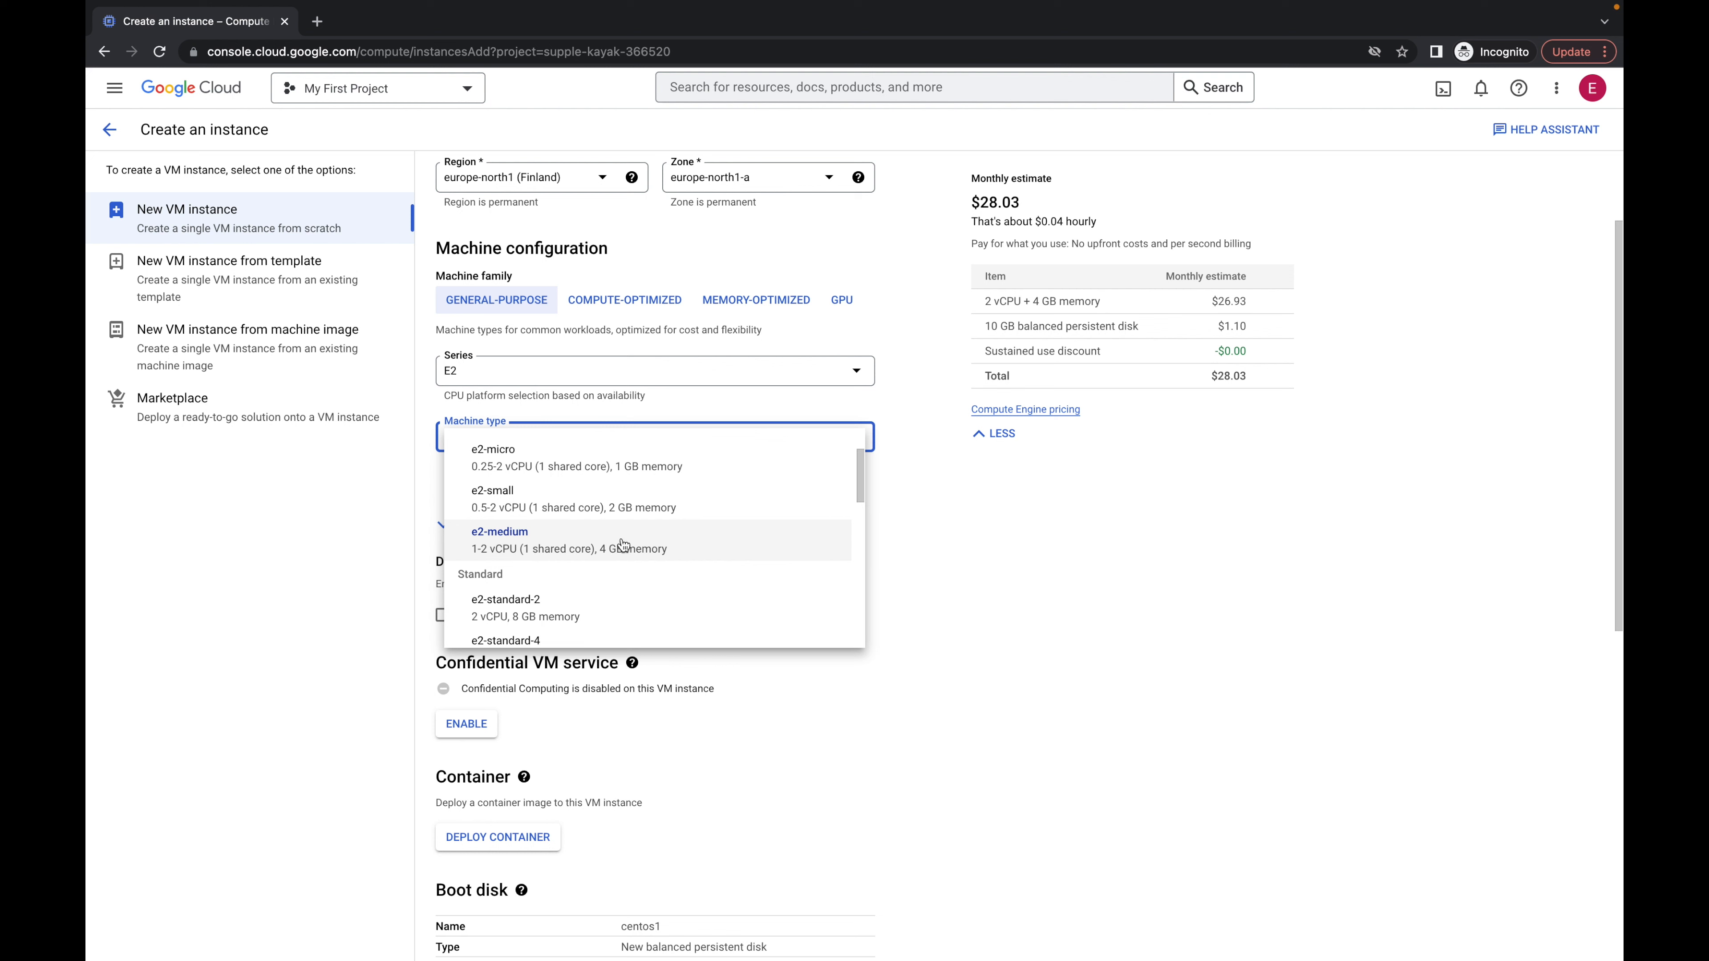
left_click(652, 545)
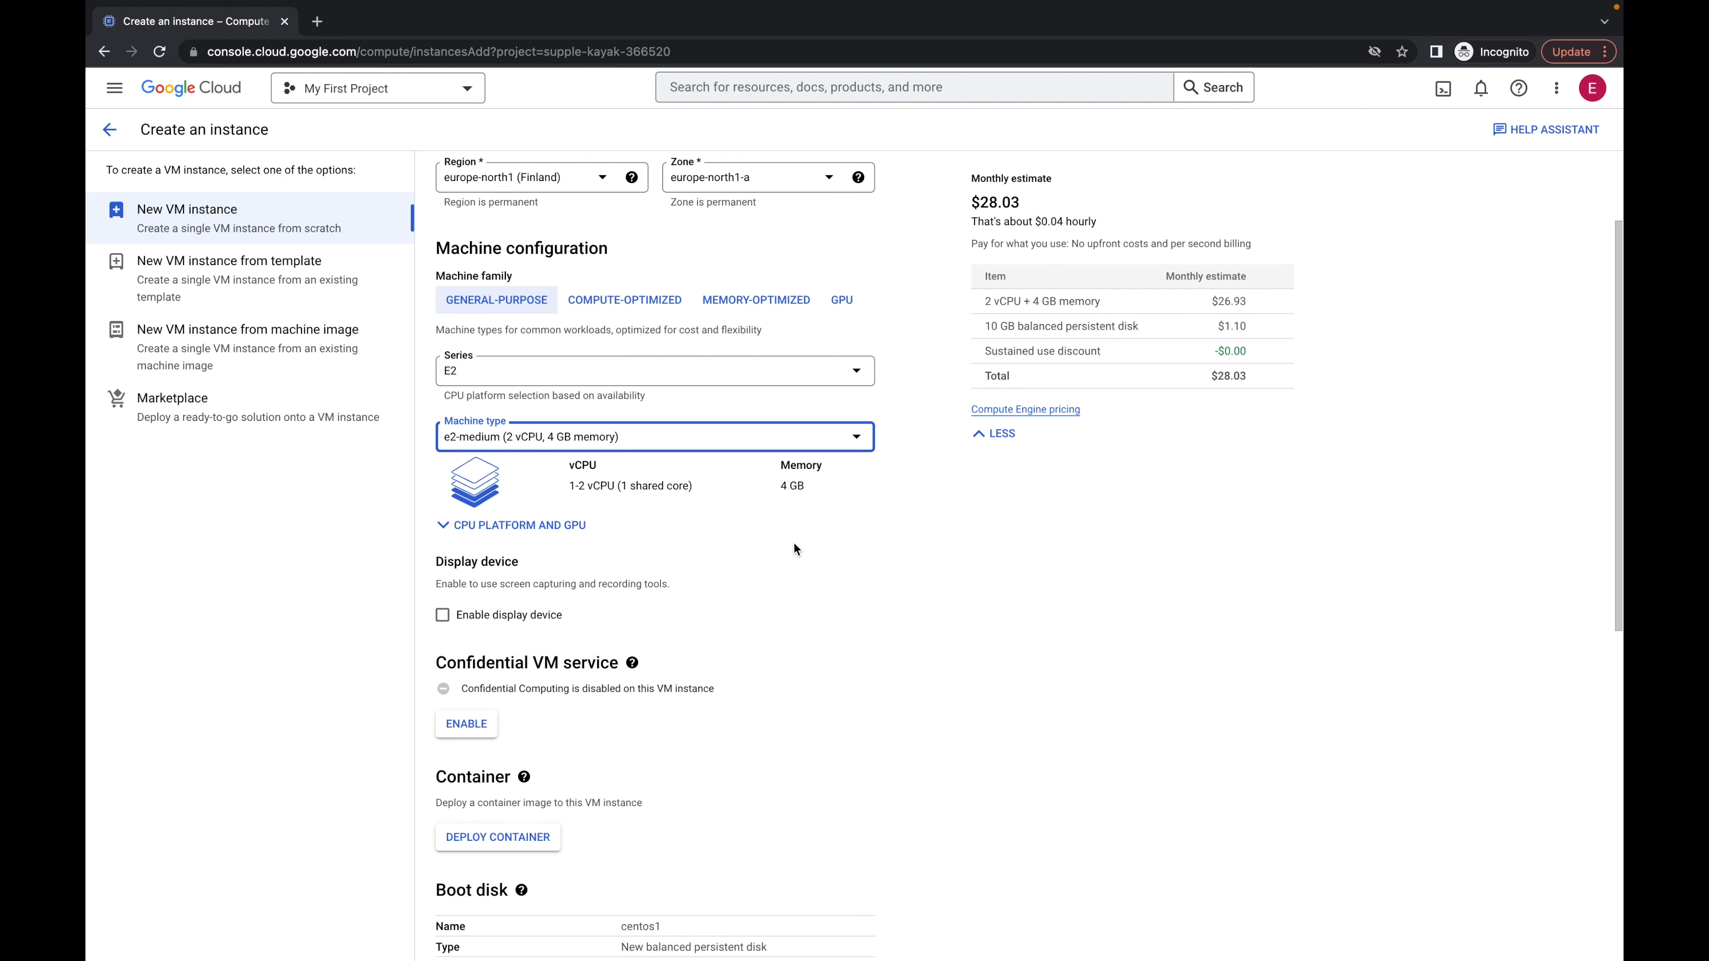
Change the boot disk's operating system to CentOS and its version to CentOS Stream 9
scroll(857, 522, "down", 2)
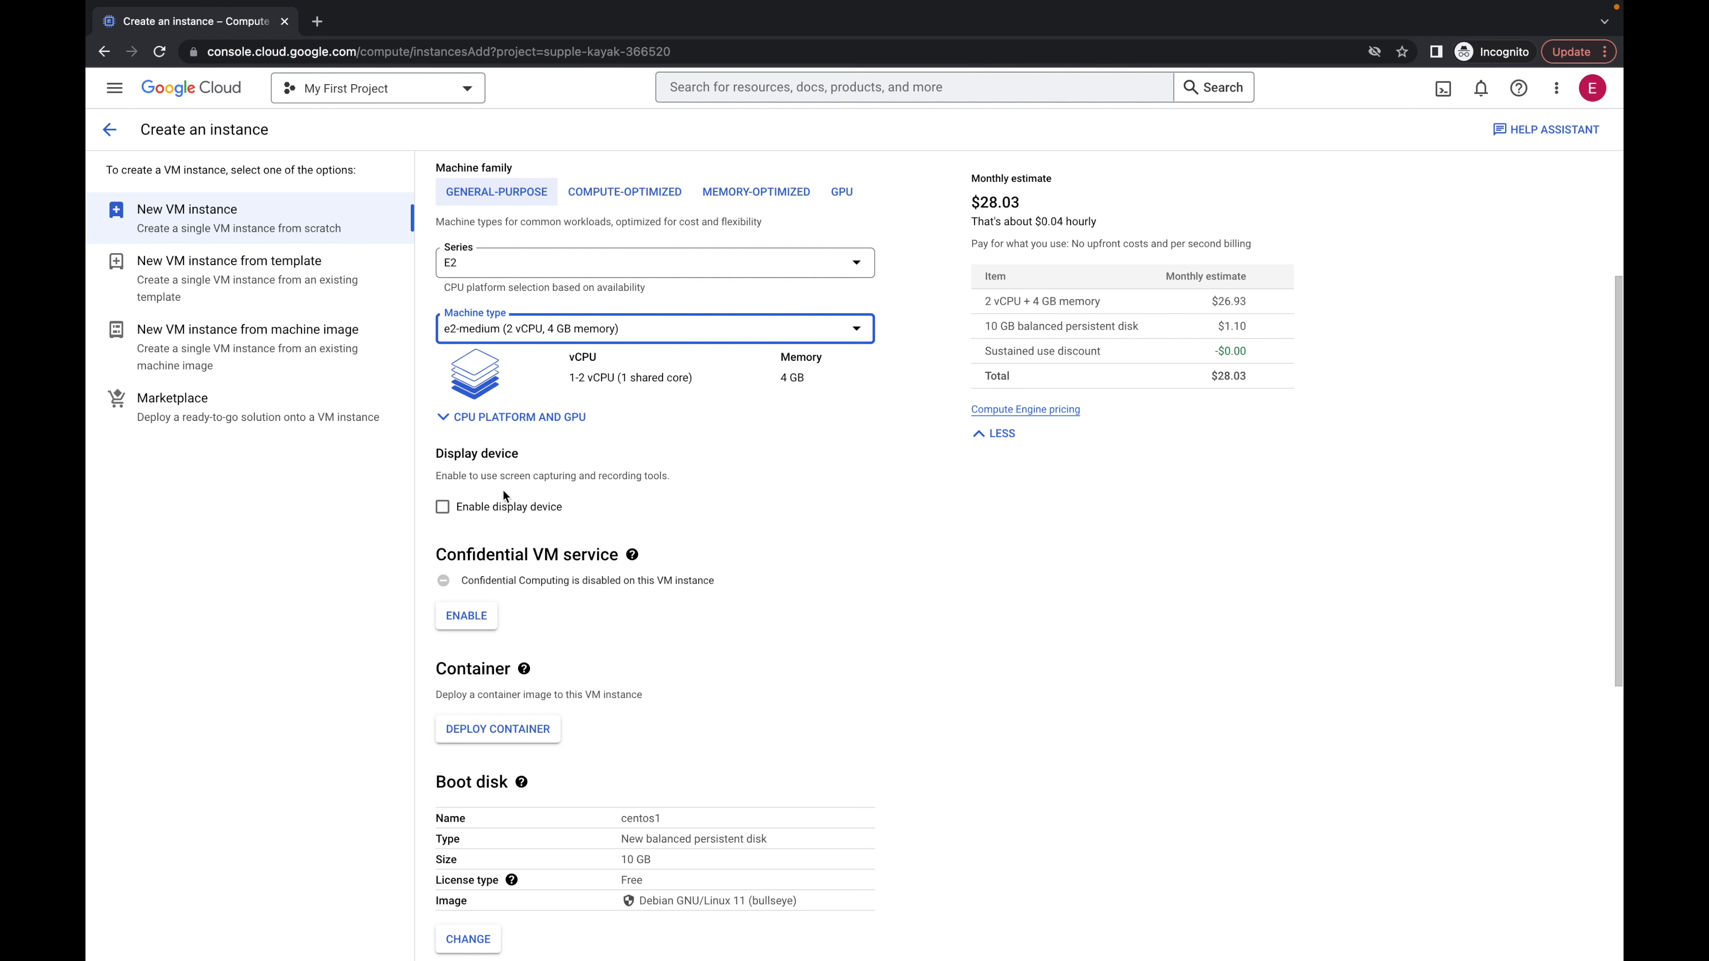
scroll(760, 535, "down", 1)
scroll(758, 532, "down", 5)
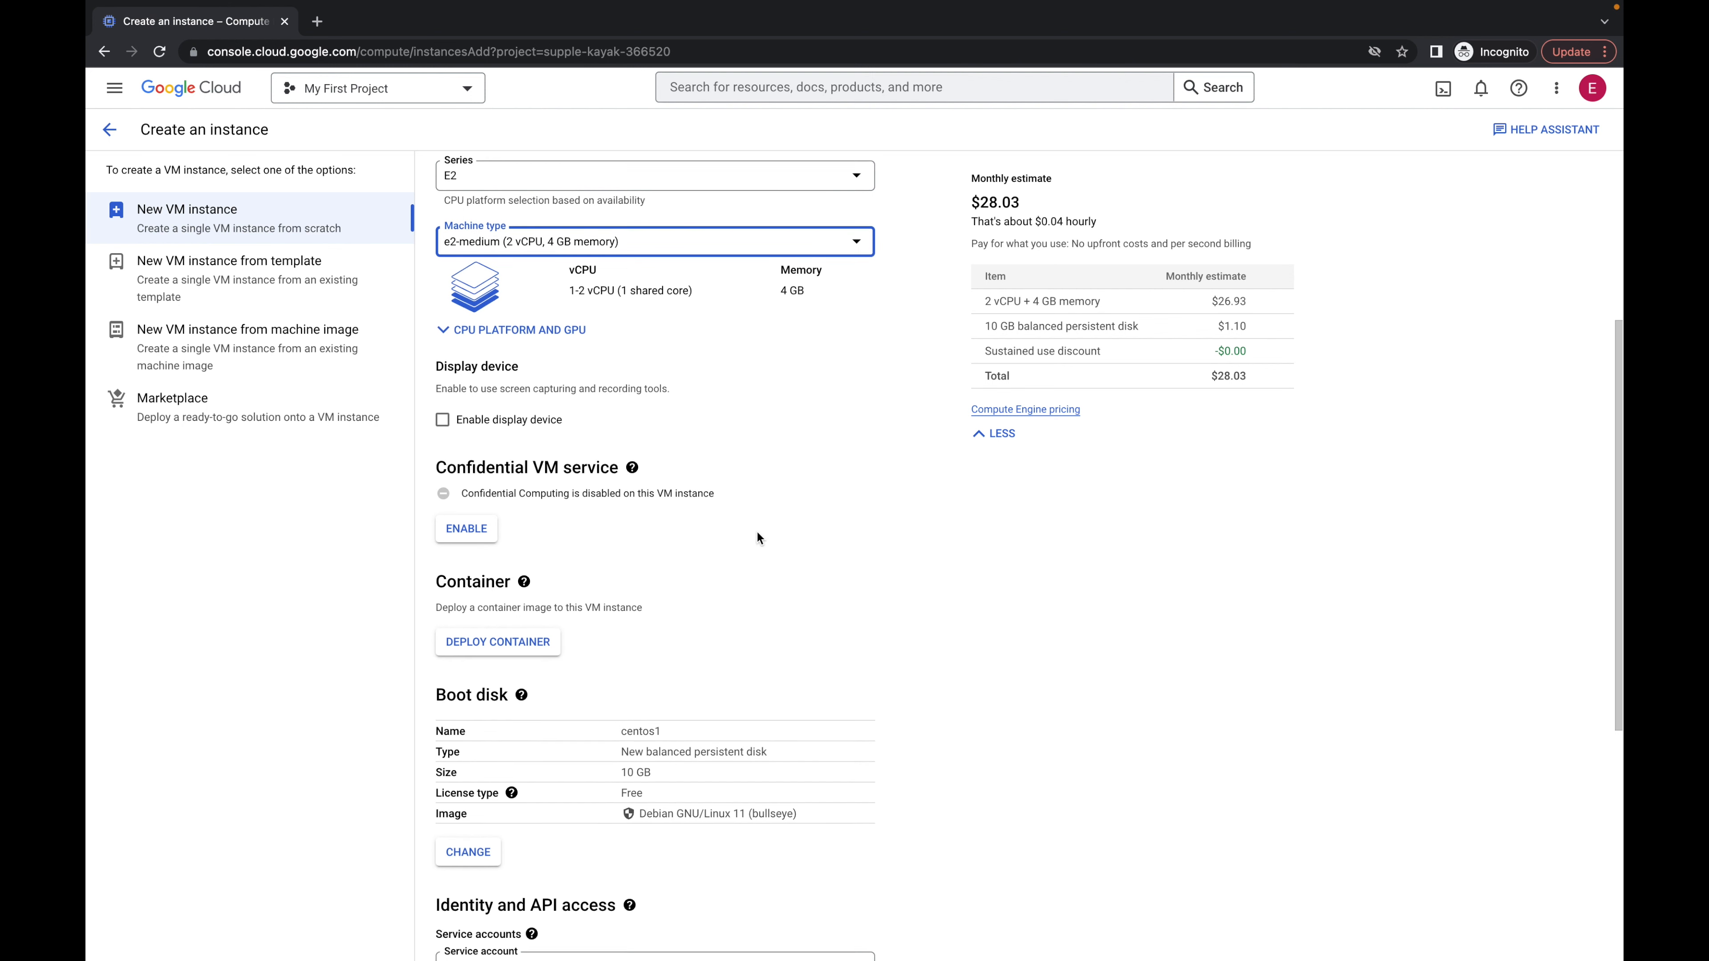
scroll(518, 344, "up", 1)
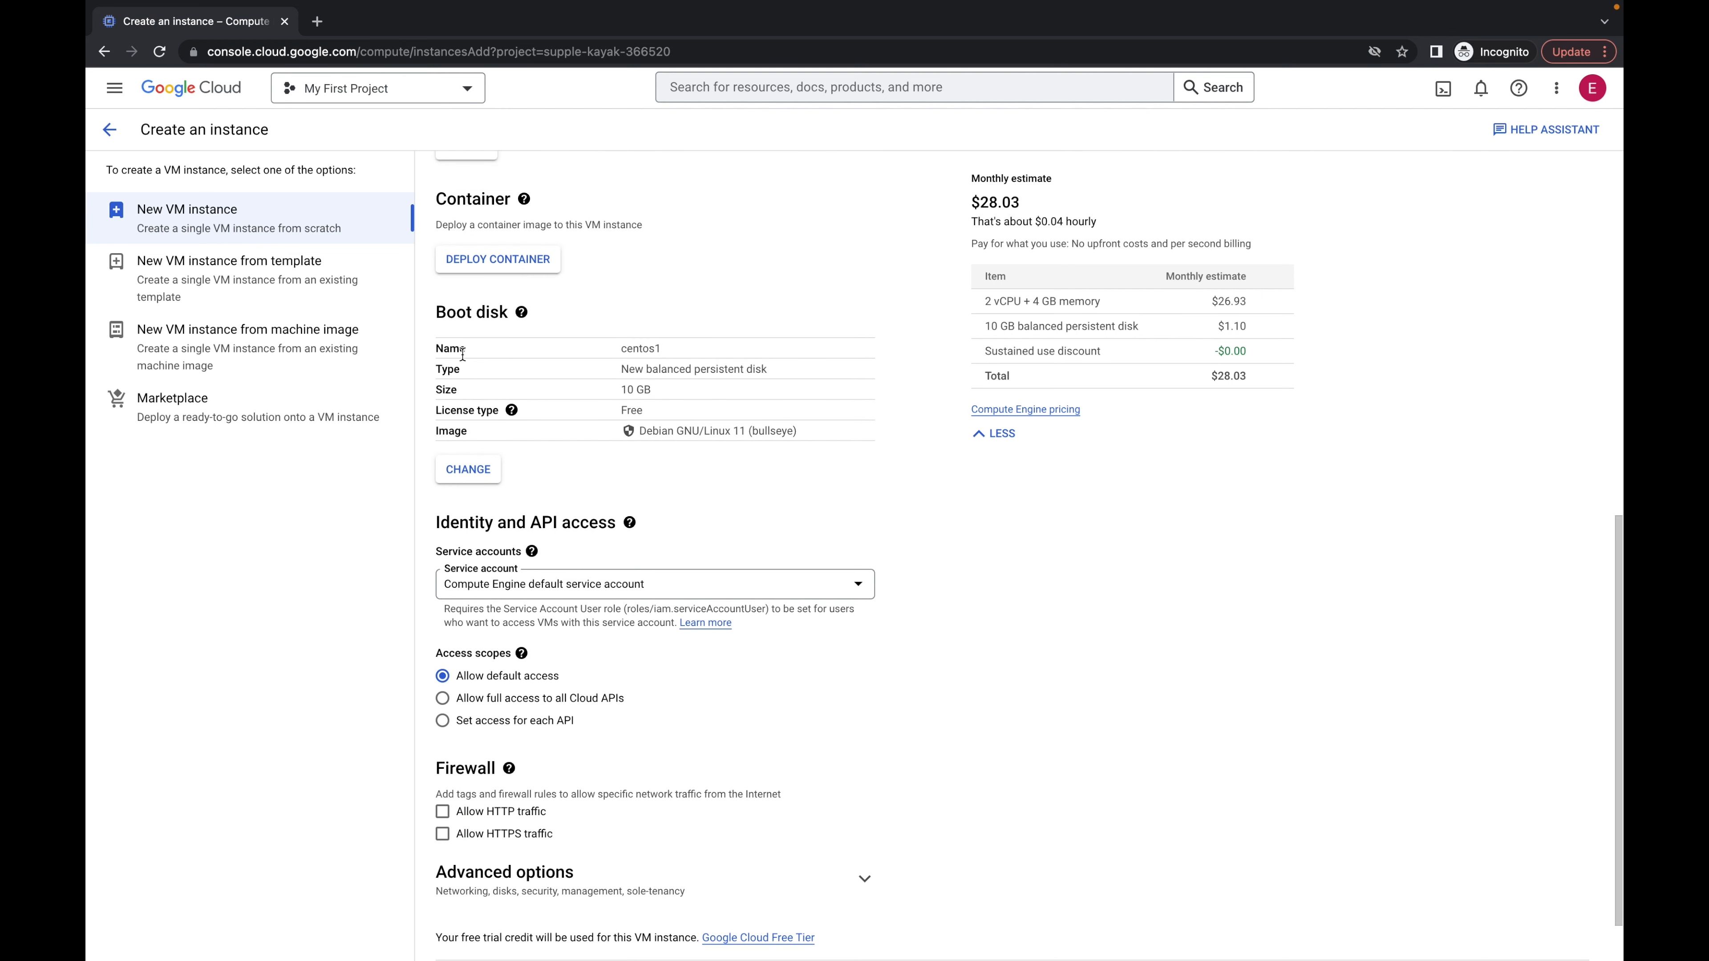
left_click_drag(450, 348, 636, 352)
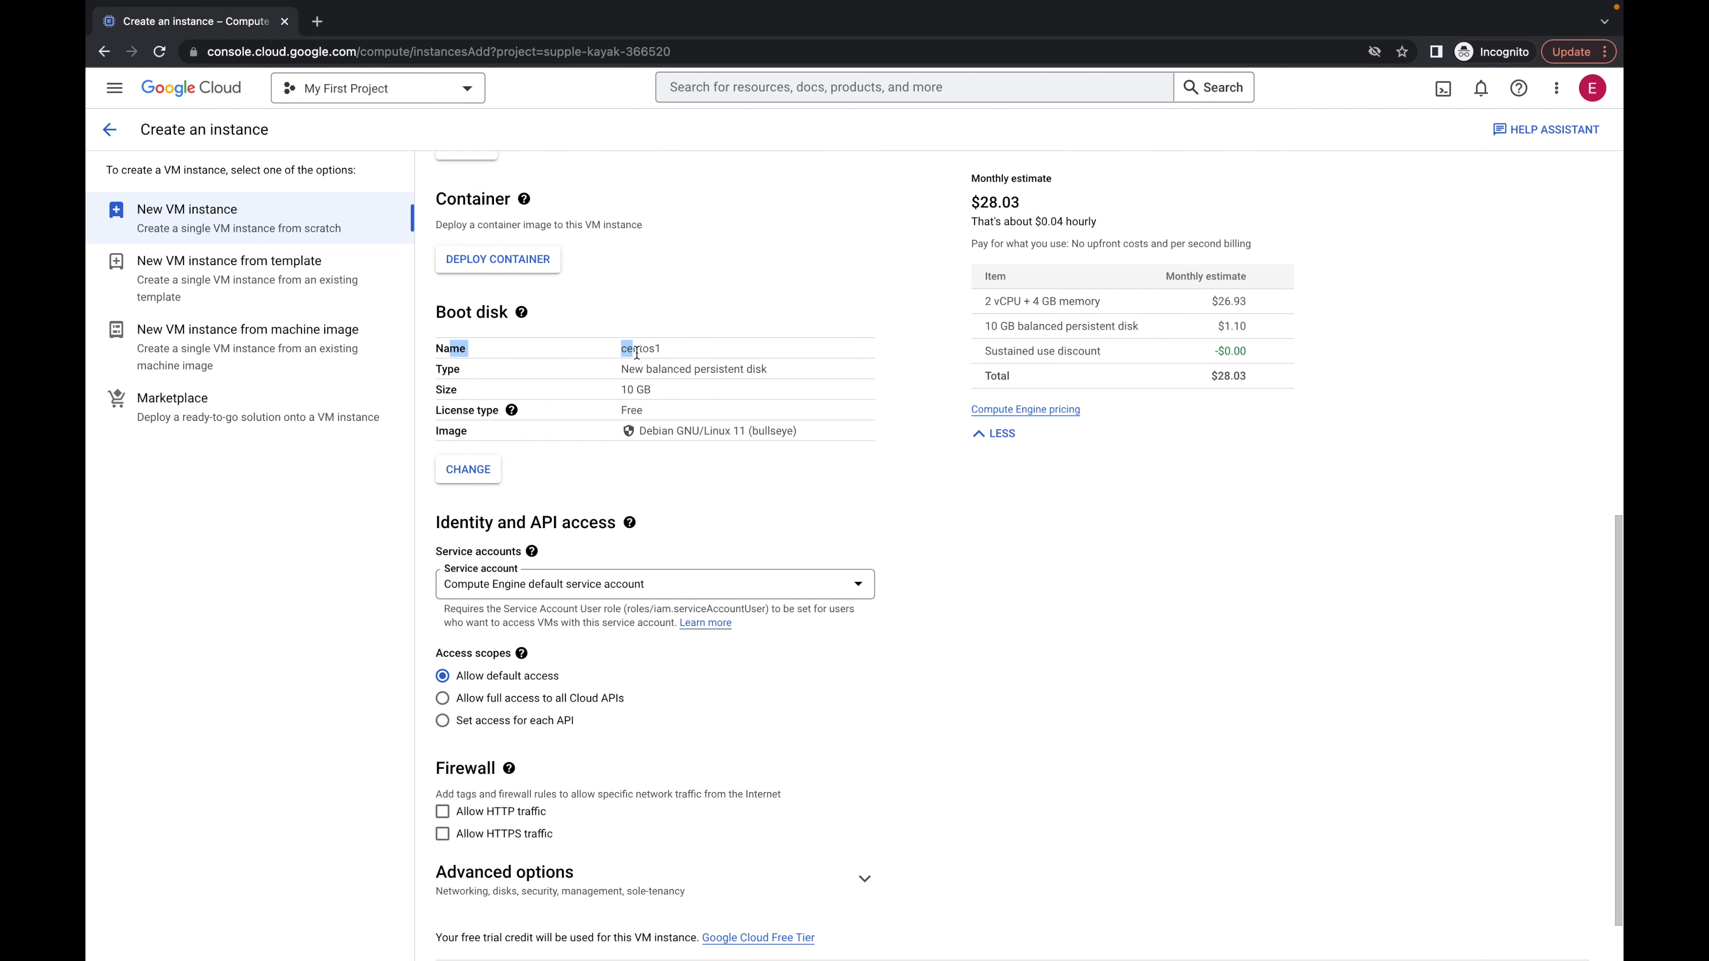
left_click(668, 352)
left_click(467, 469)
left_click(942, 259)
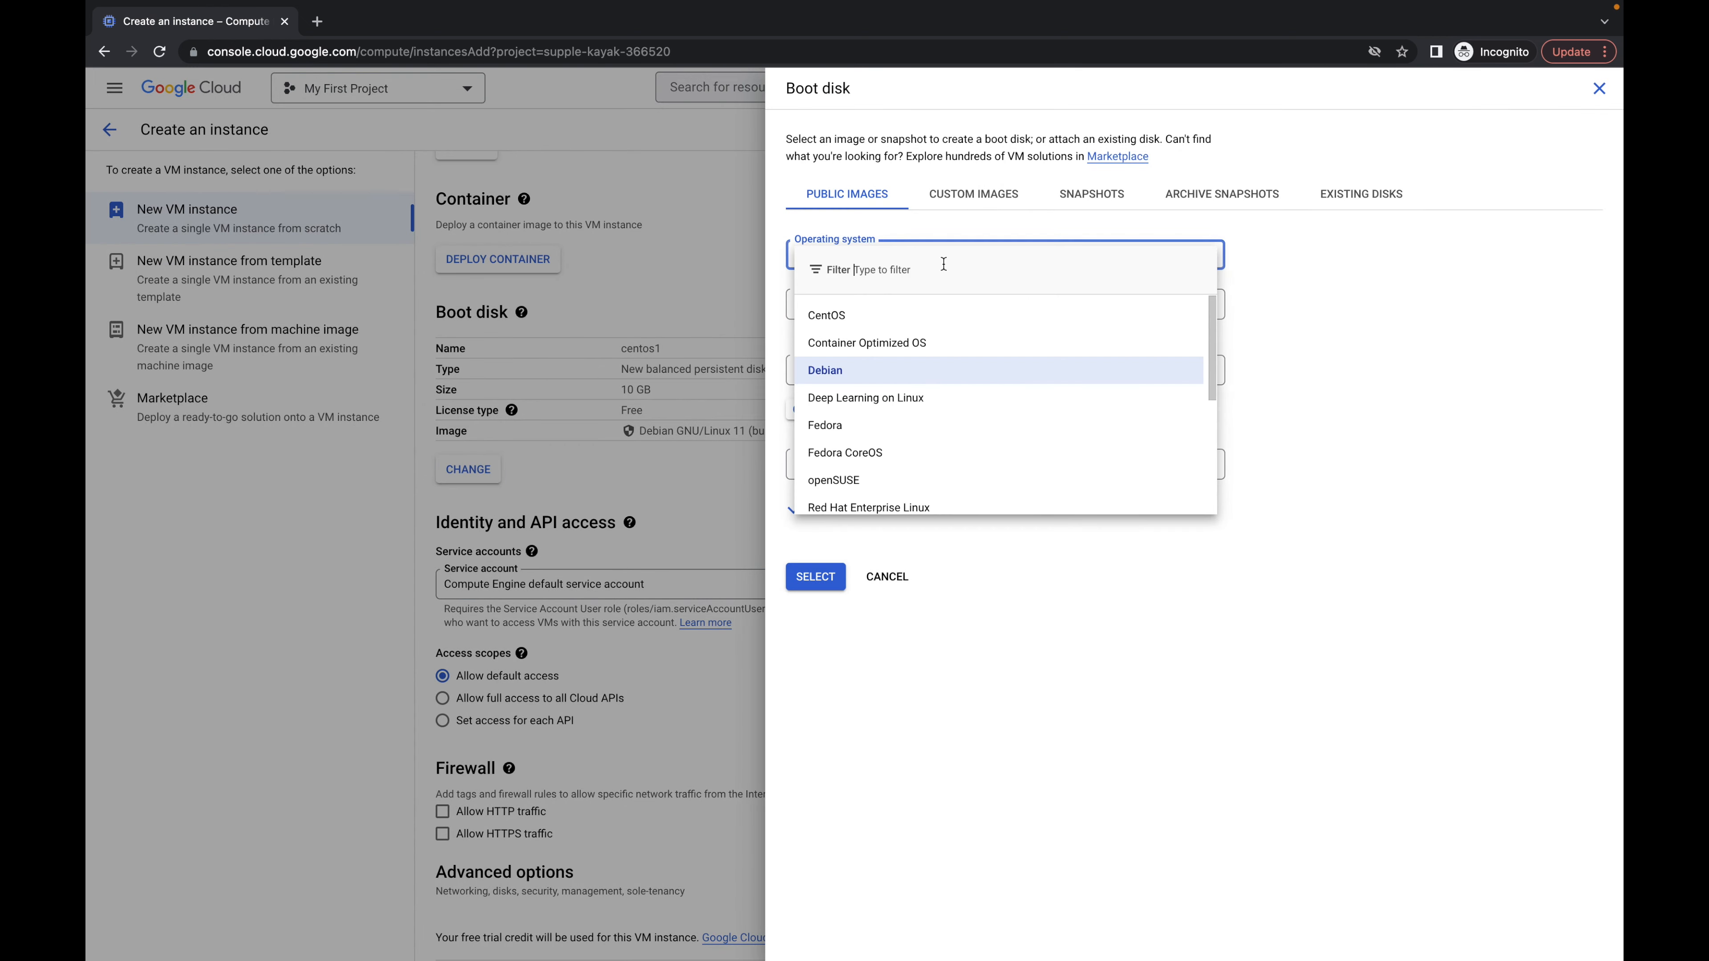
left_click(877, 316)
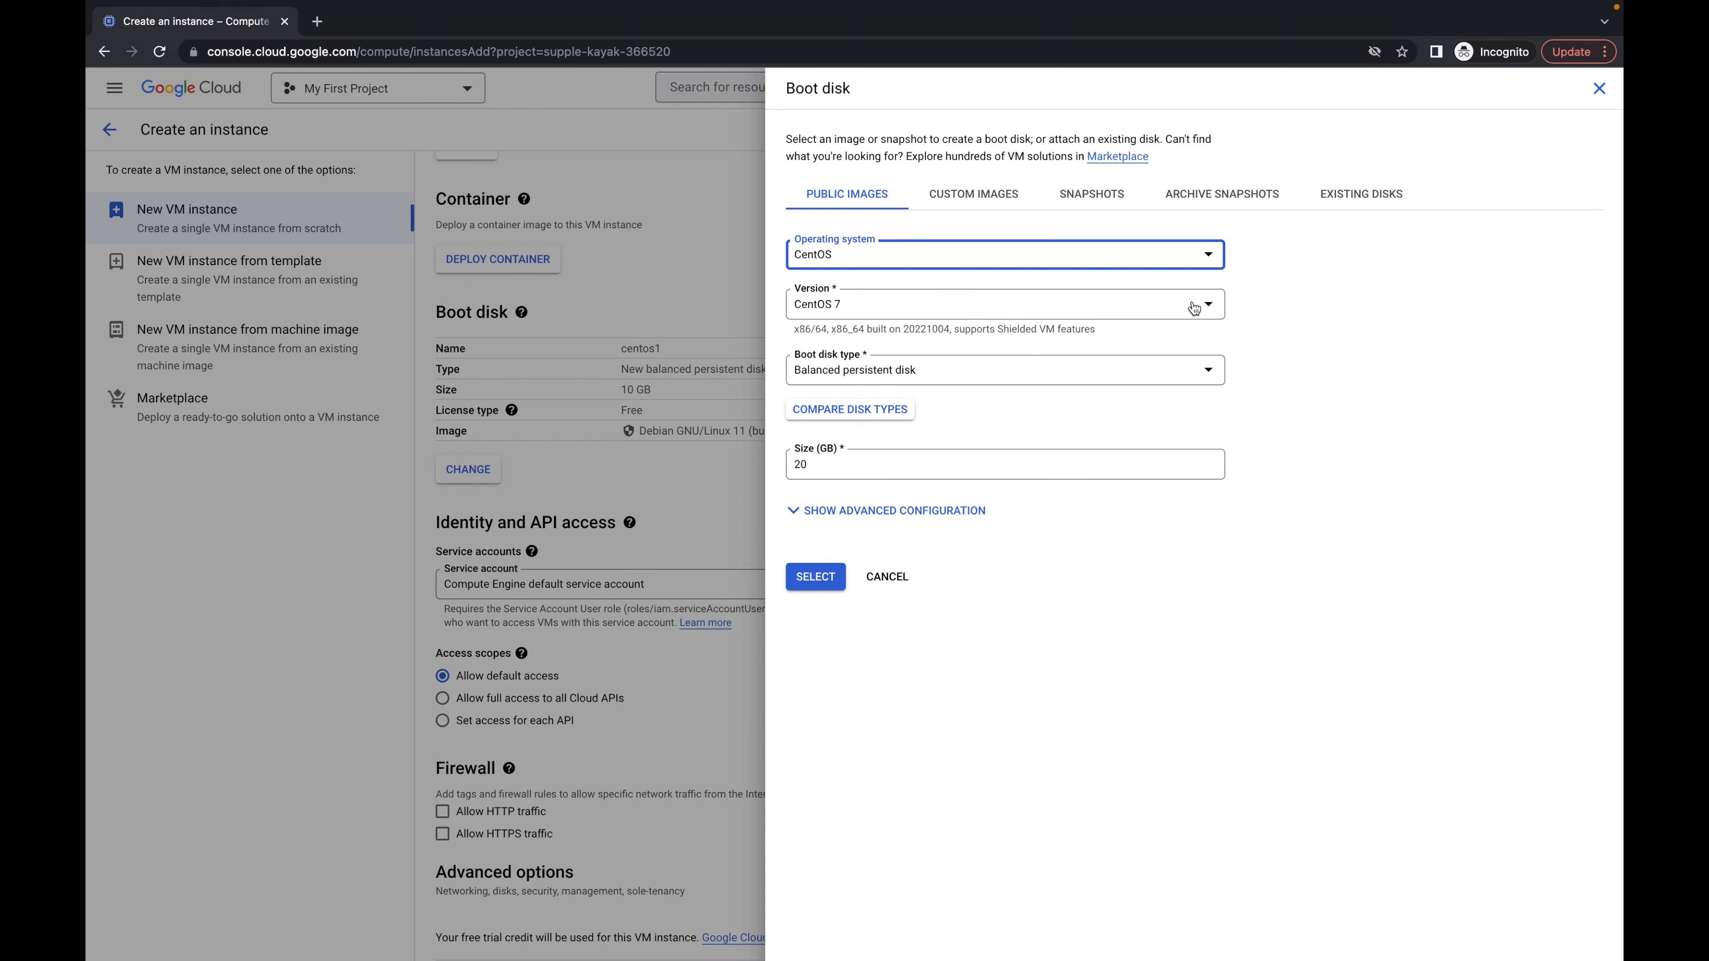
left_click(1193, 306)
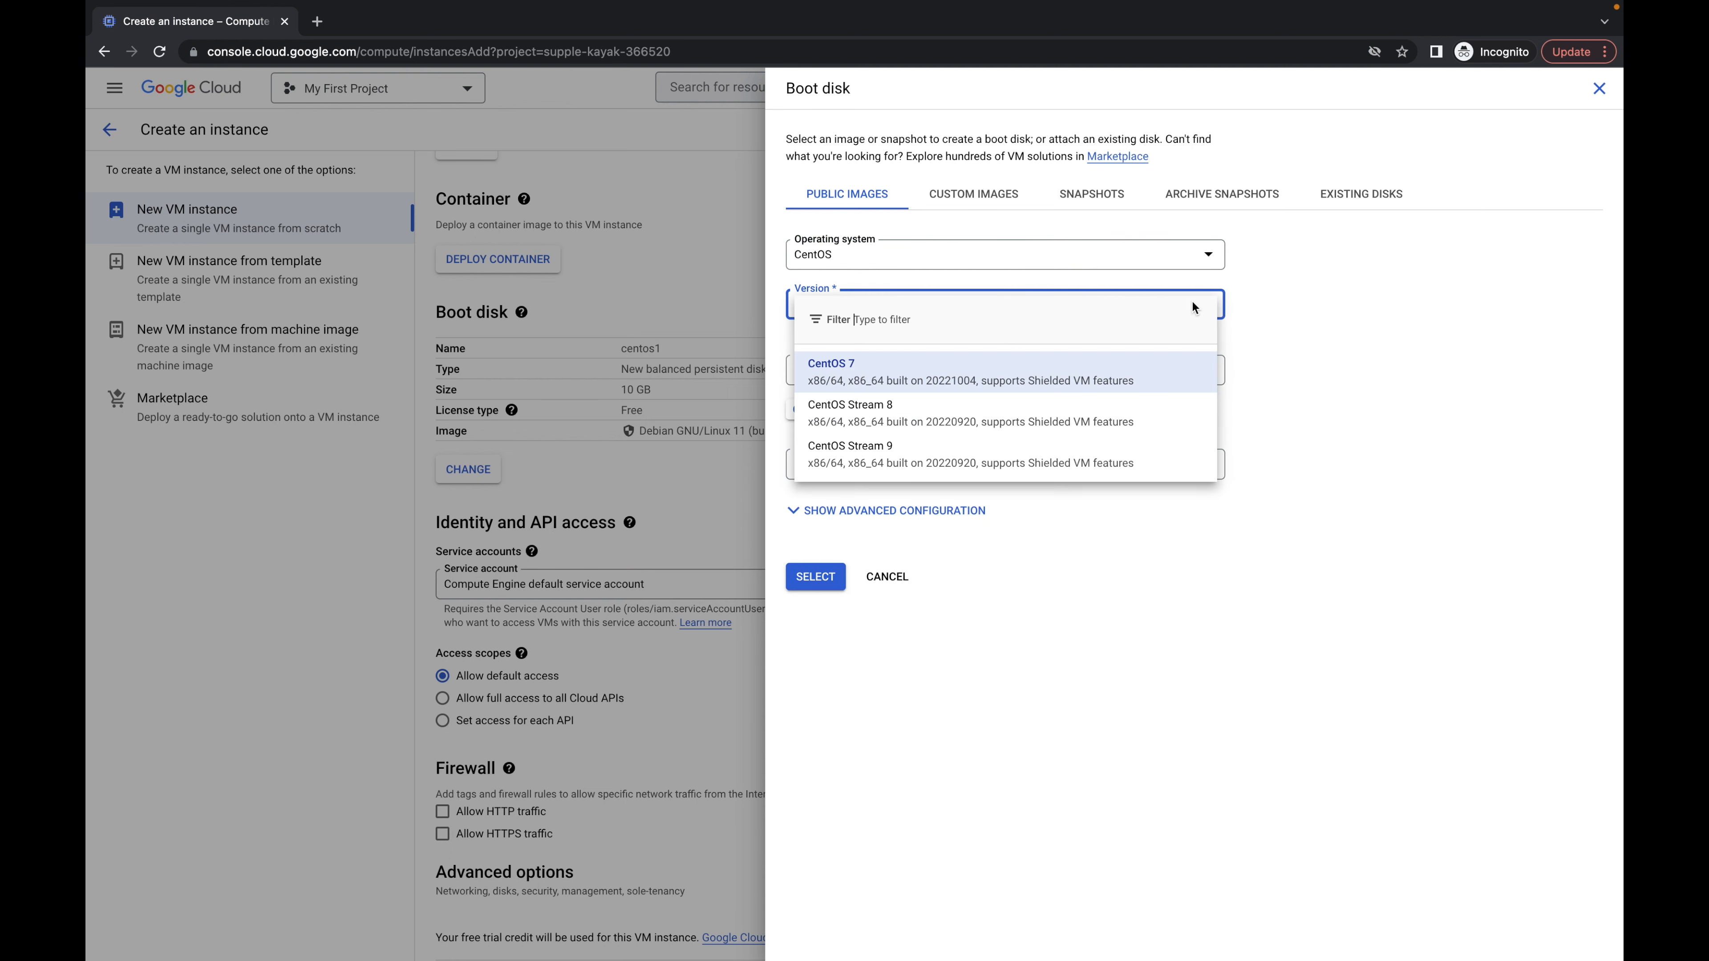
left_click(900, 457)
Use a balanced persistent disk of 20 GB as the boot disk and apply the boot disk settings
left_click(1109, 384)
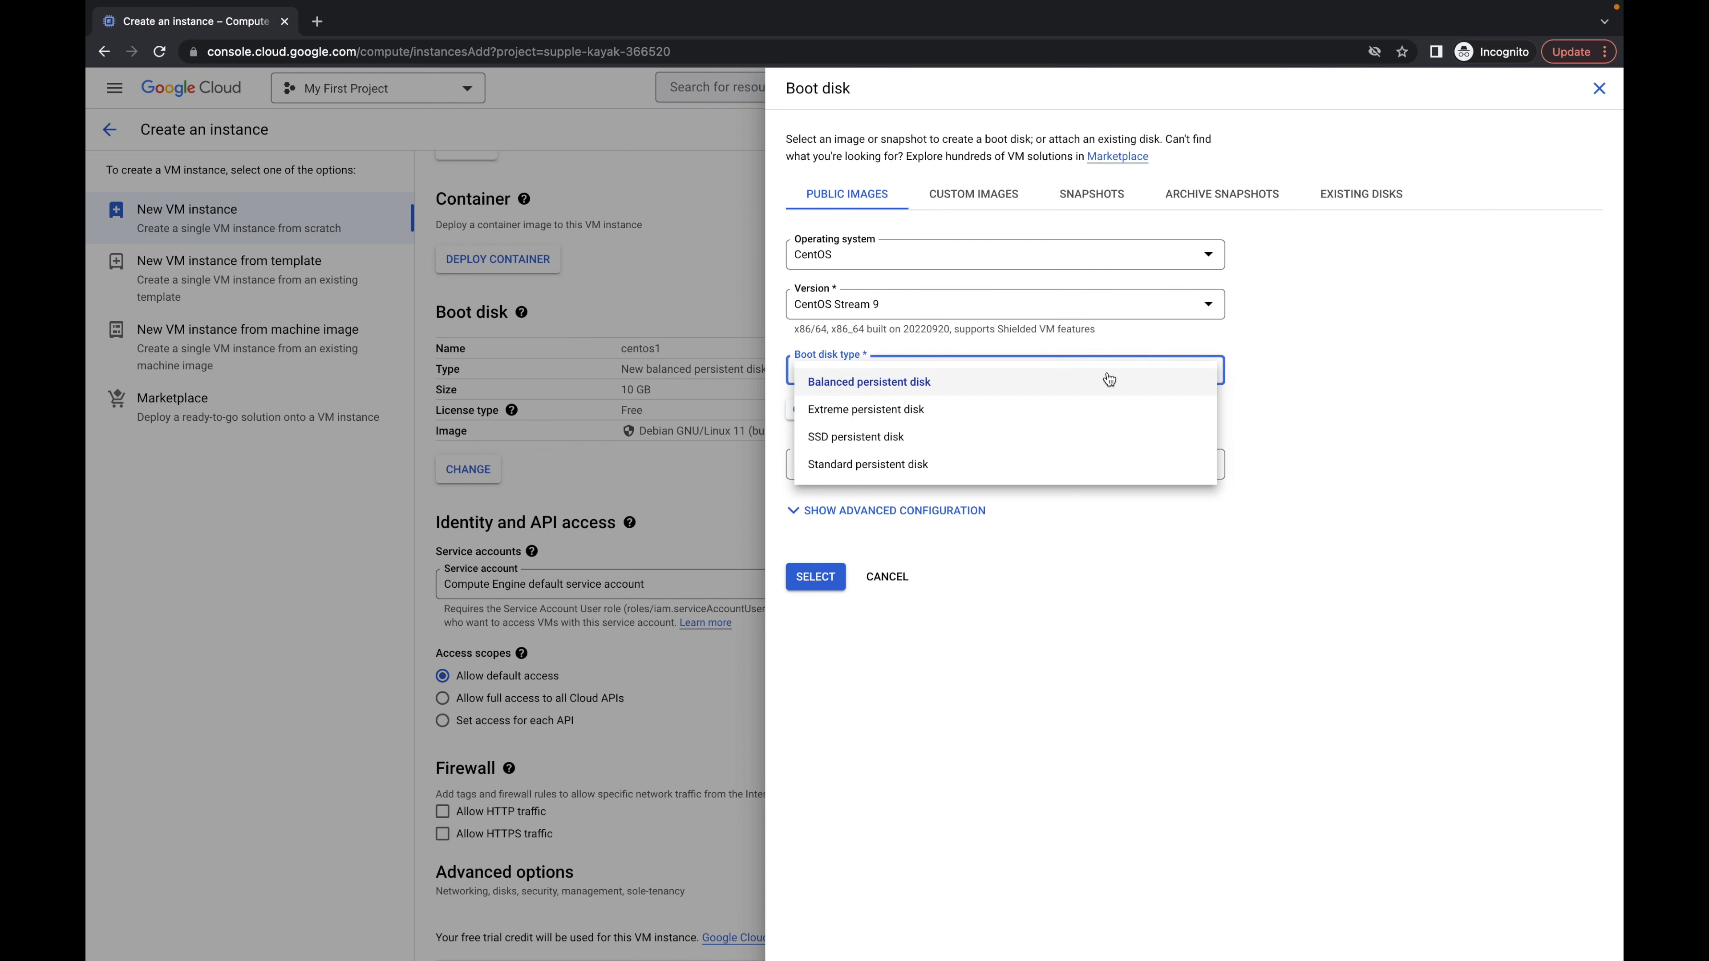
left_click(898, 385)
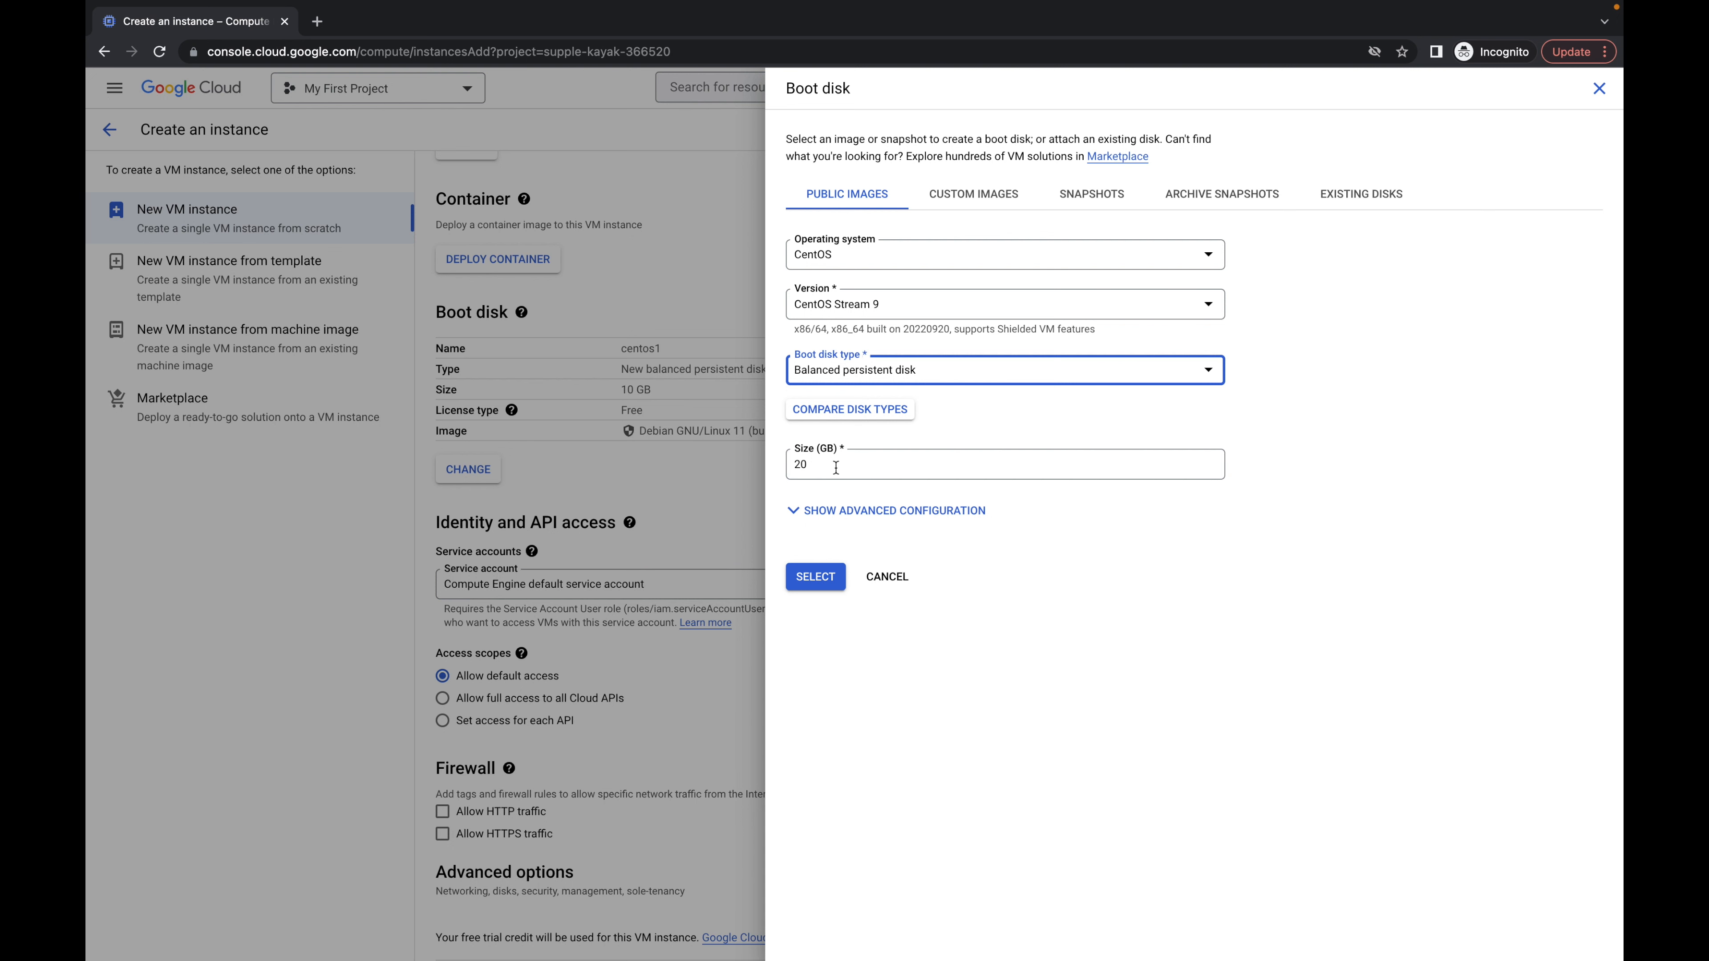
left_click_drag(836, 467, 786, 473)
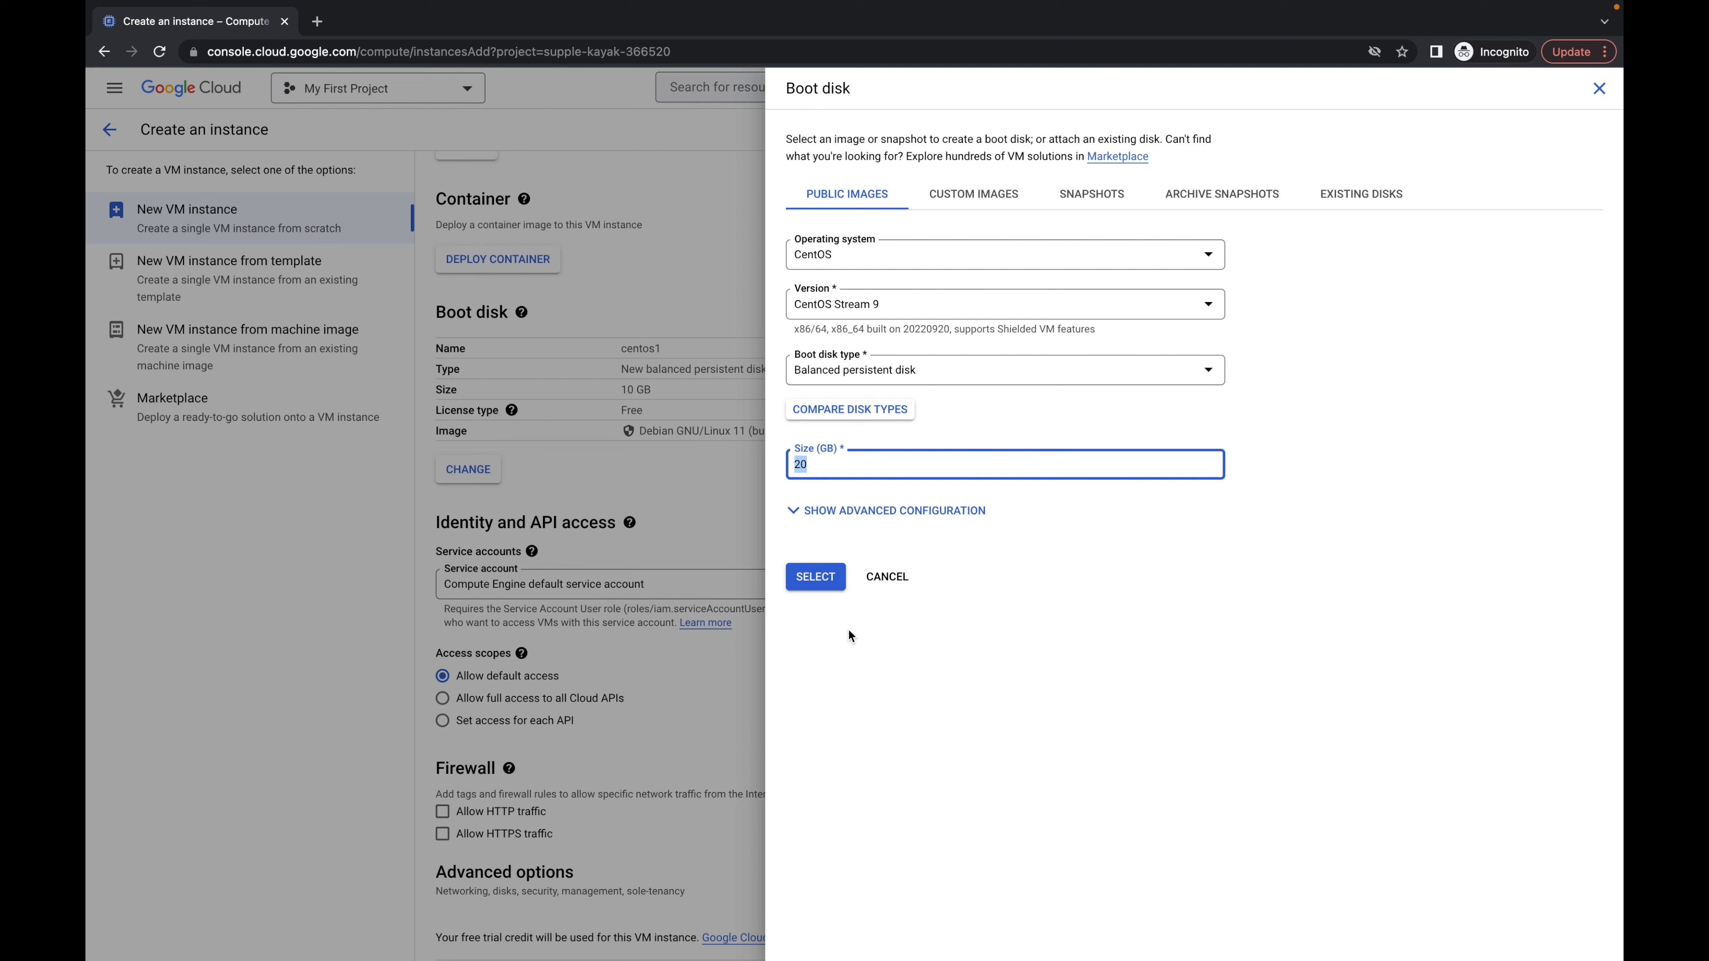
left_click(814, 578)
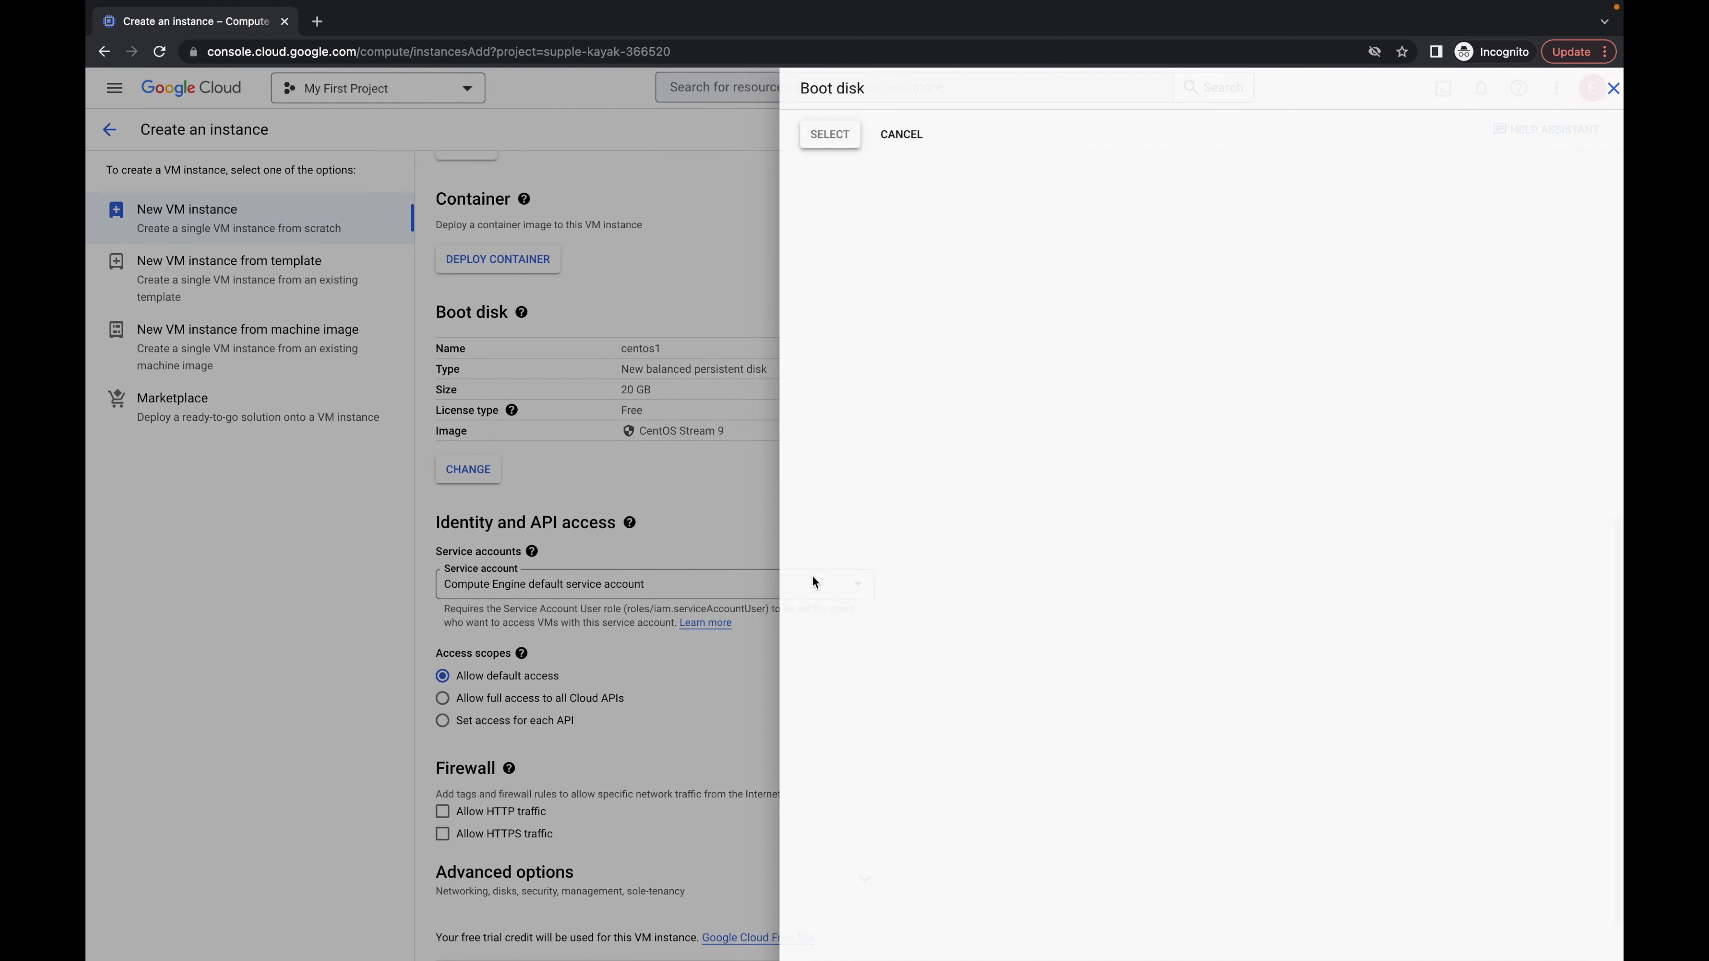
Try the e2-small machine type to compare the monthly cost estimate
scroll(726, 489, "down", 1)
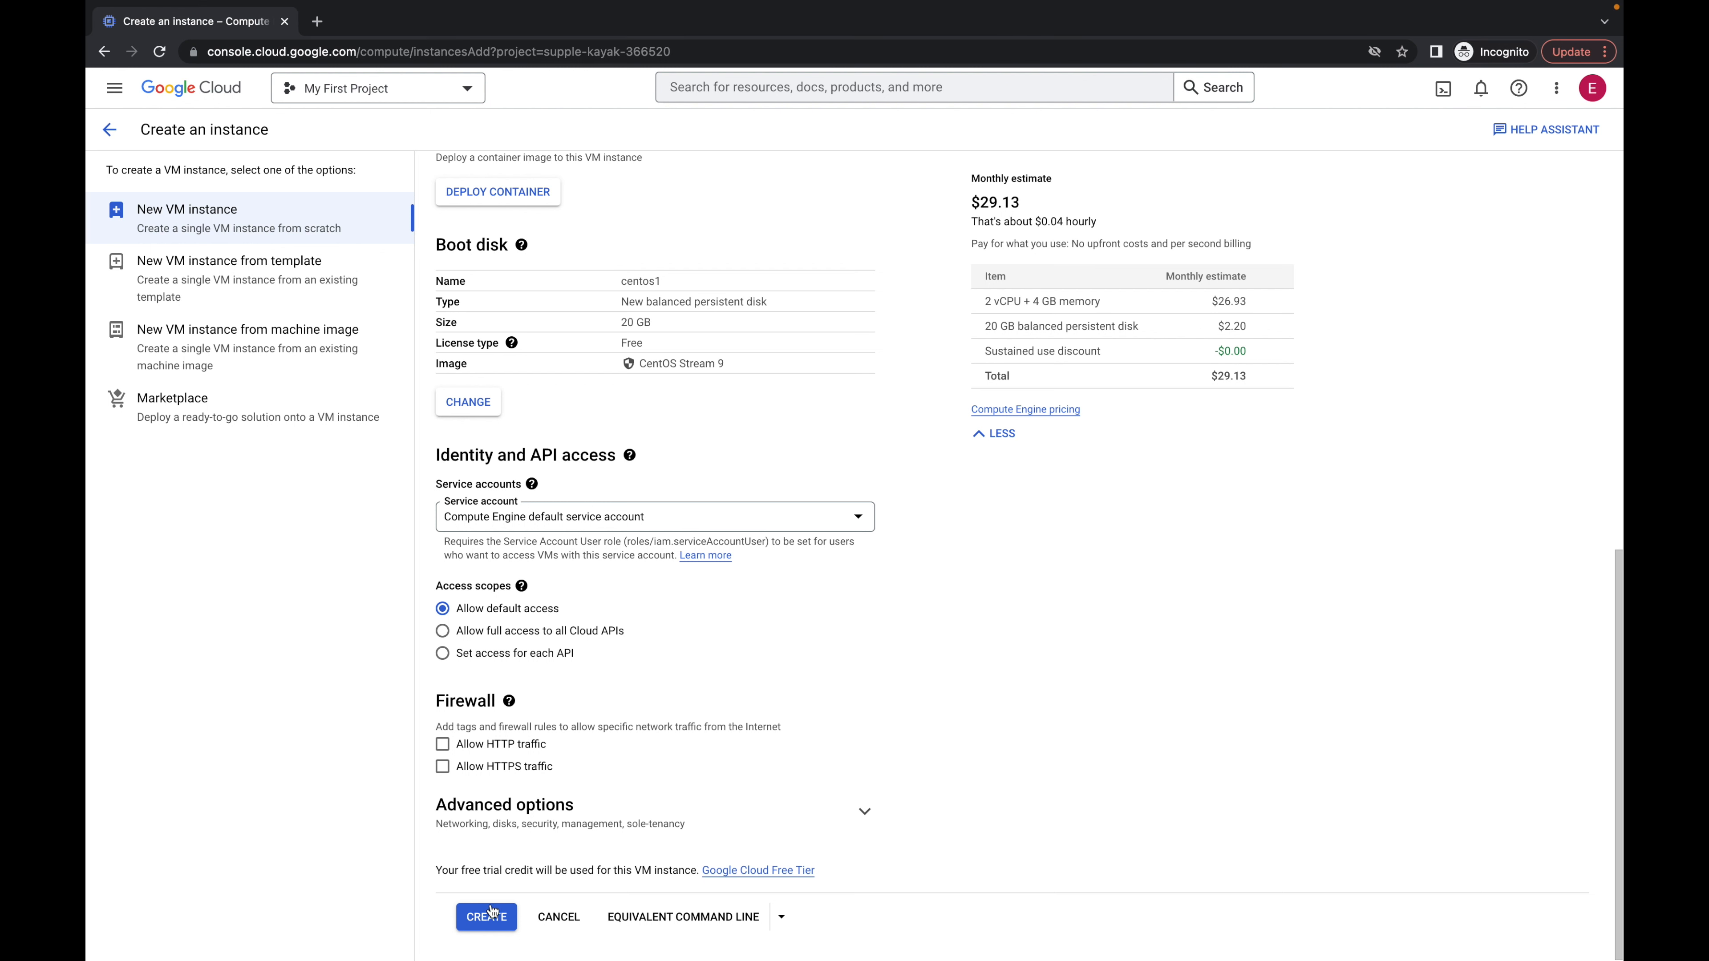
scroll(932, 591, "up", 6)
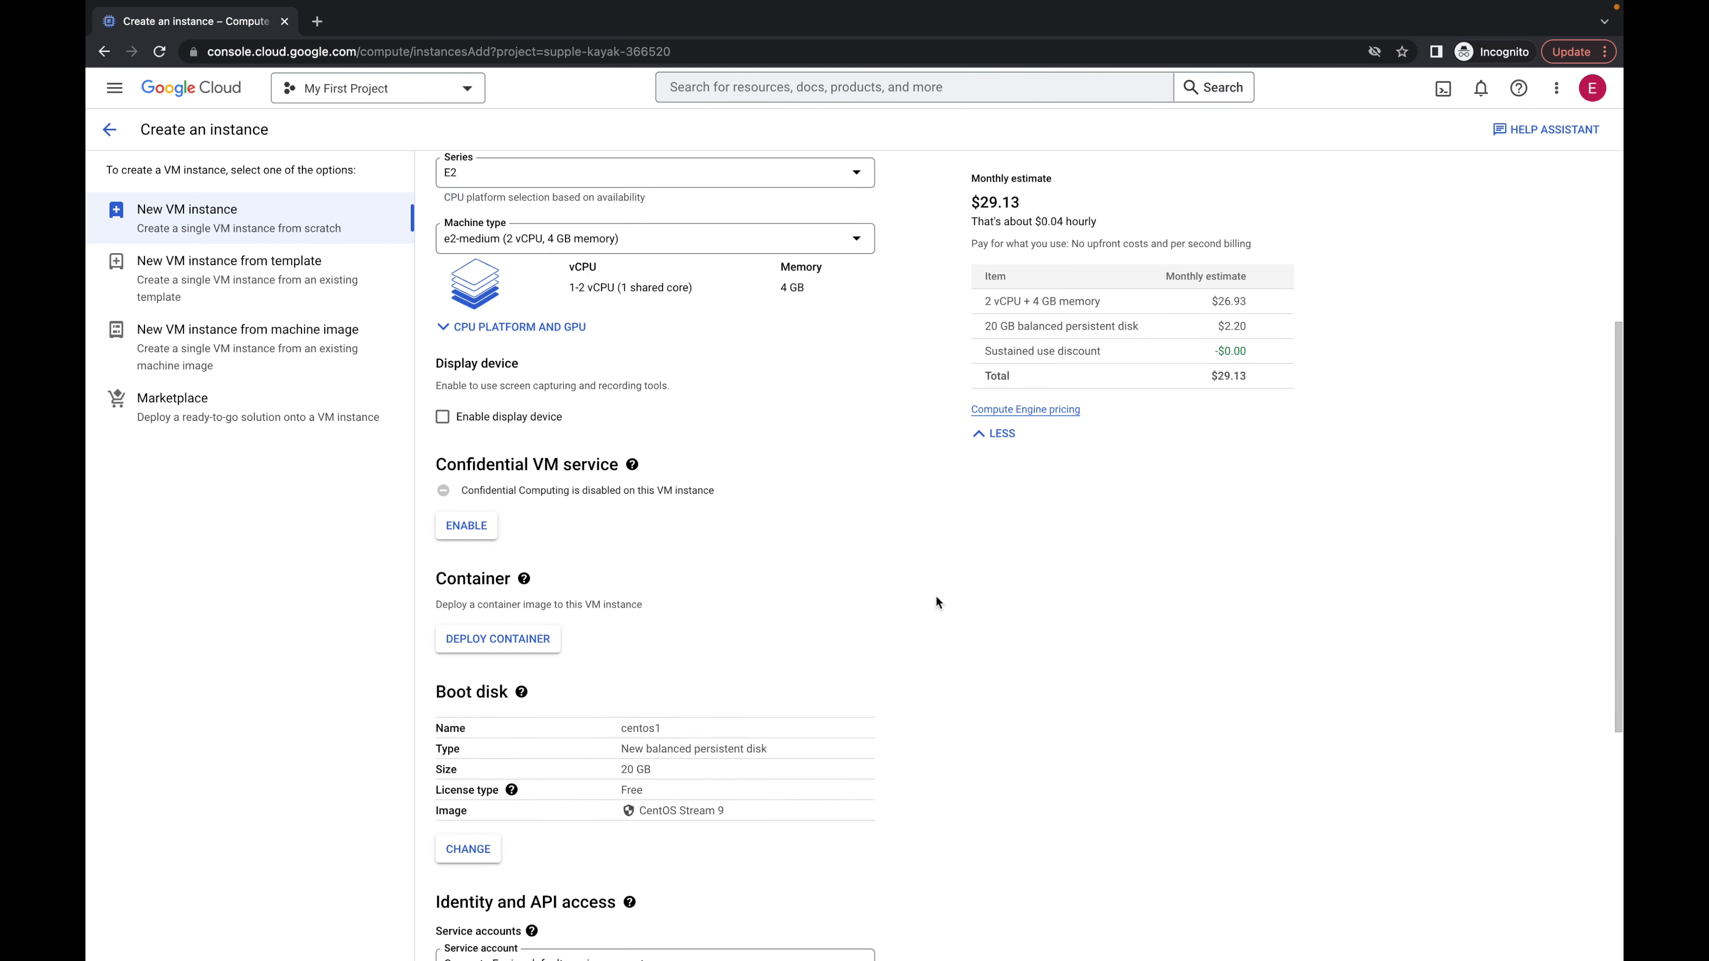
scroll(935, 595, "up", 3)
scroll(968, 598, "up", 2)
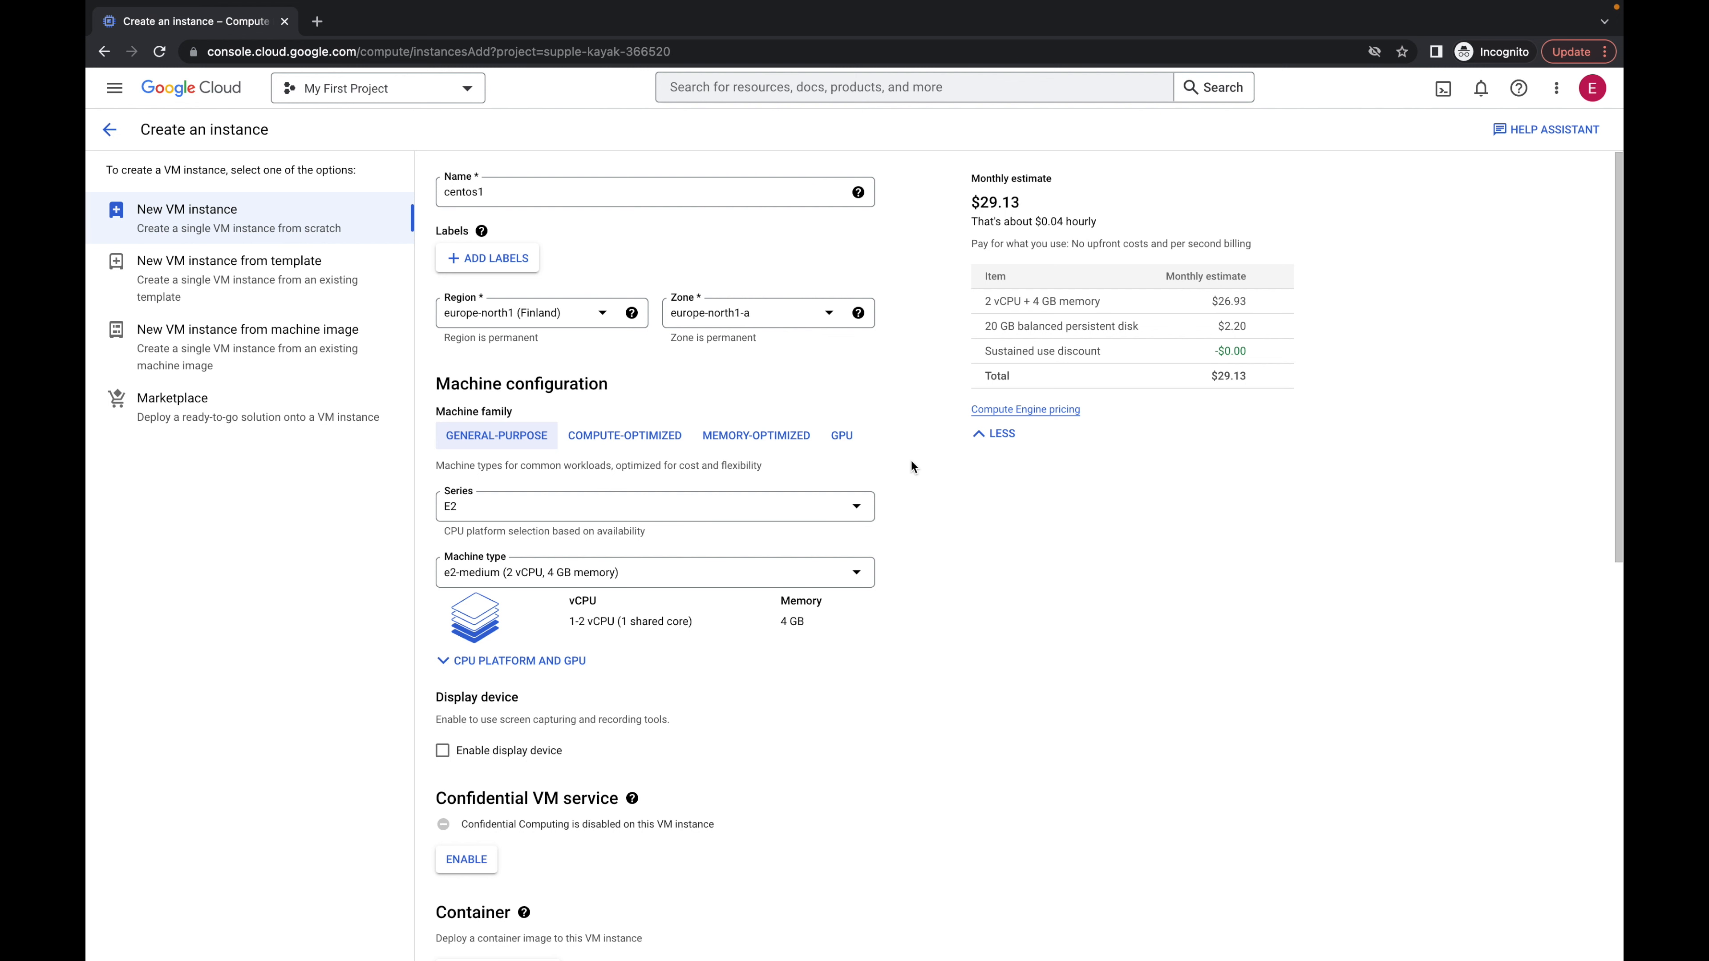
left_click(559, 579)
left_click(539, 717)
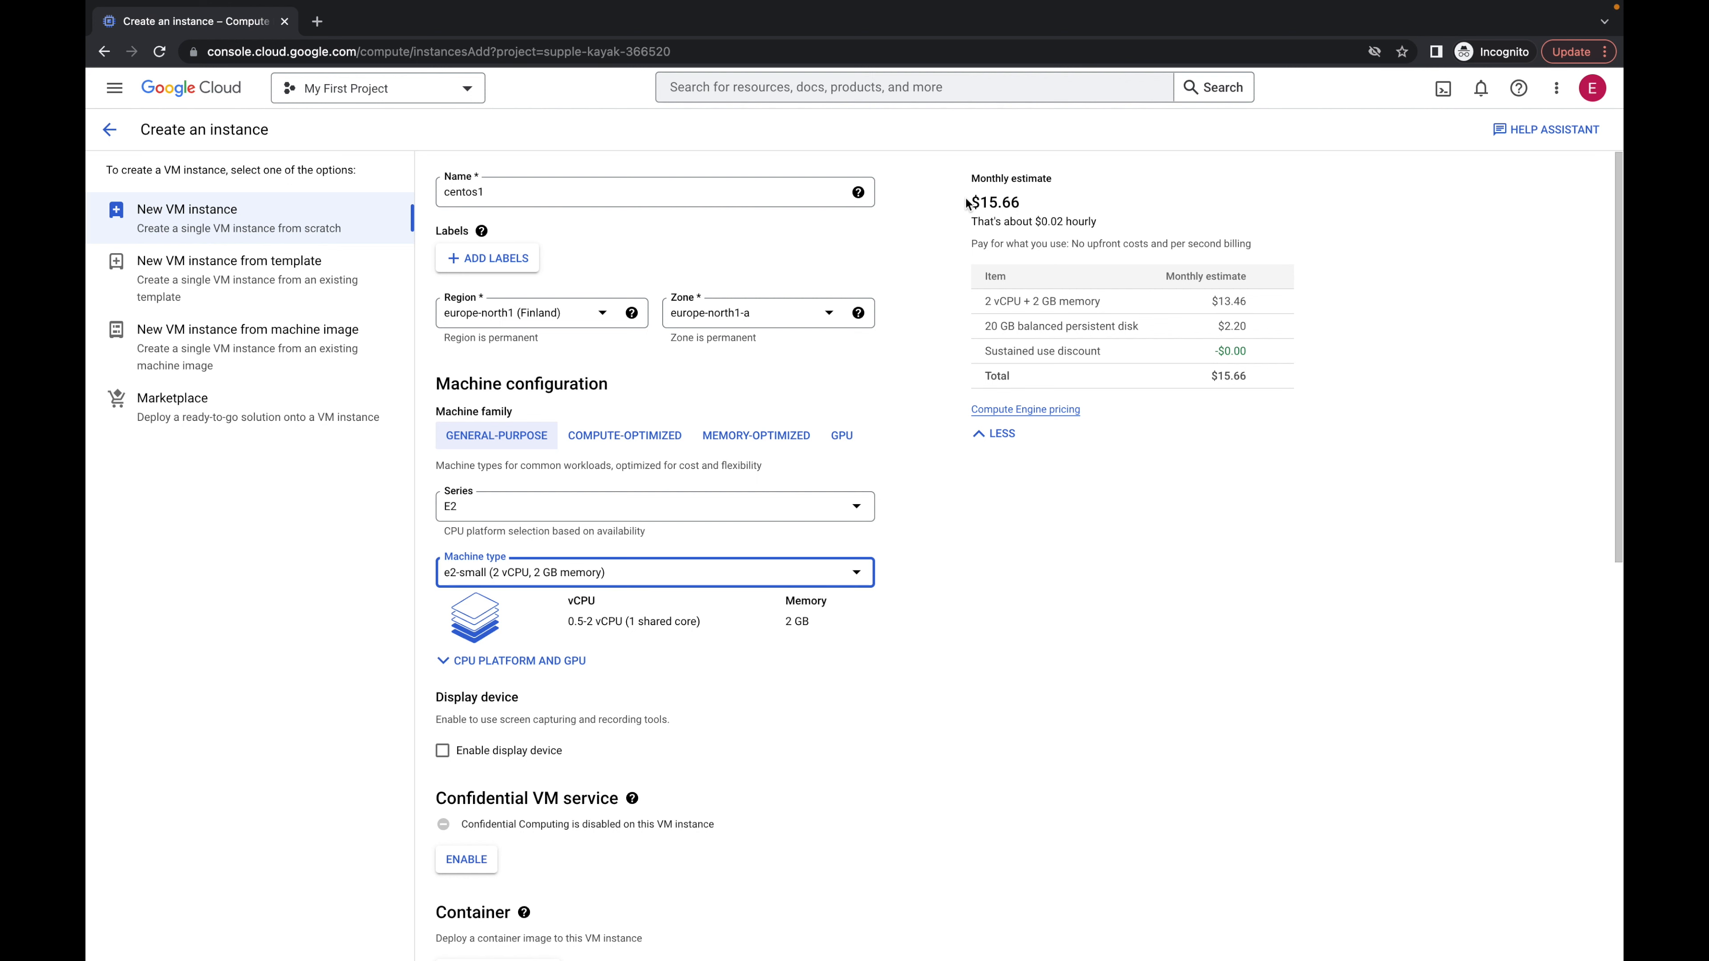
Set the machine type back to e2-medium in the E2 series and create the VM instance
left_click(617, 508)
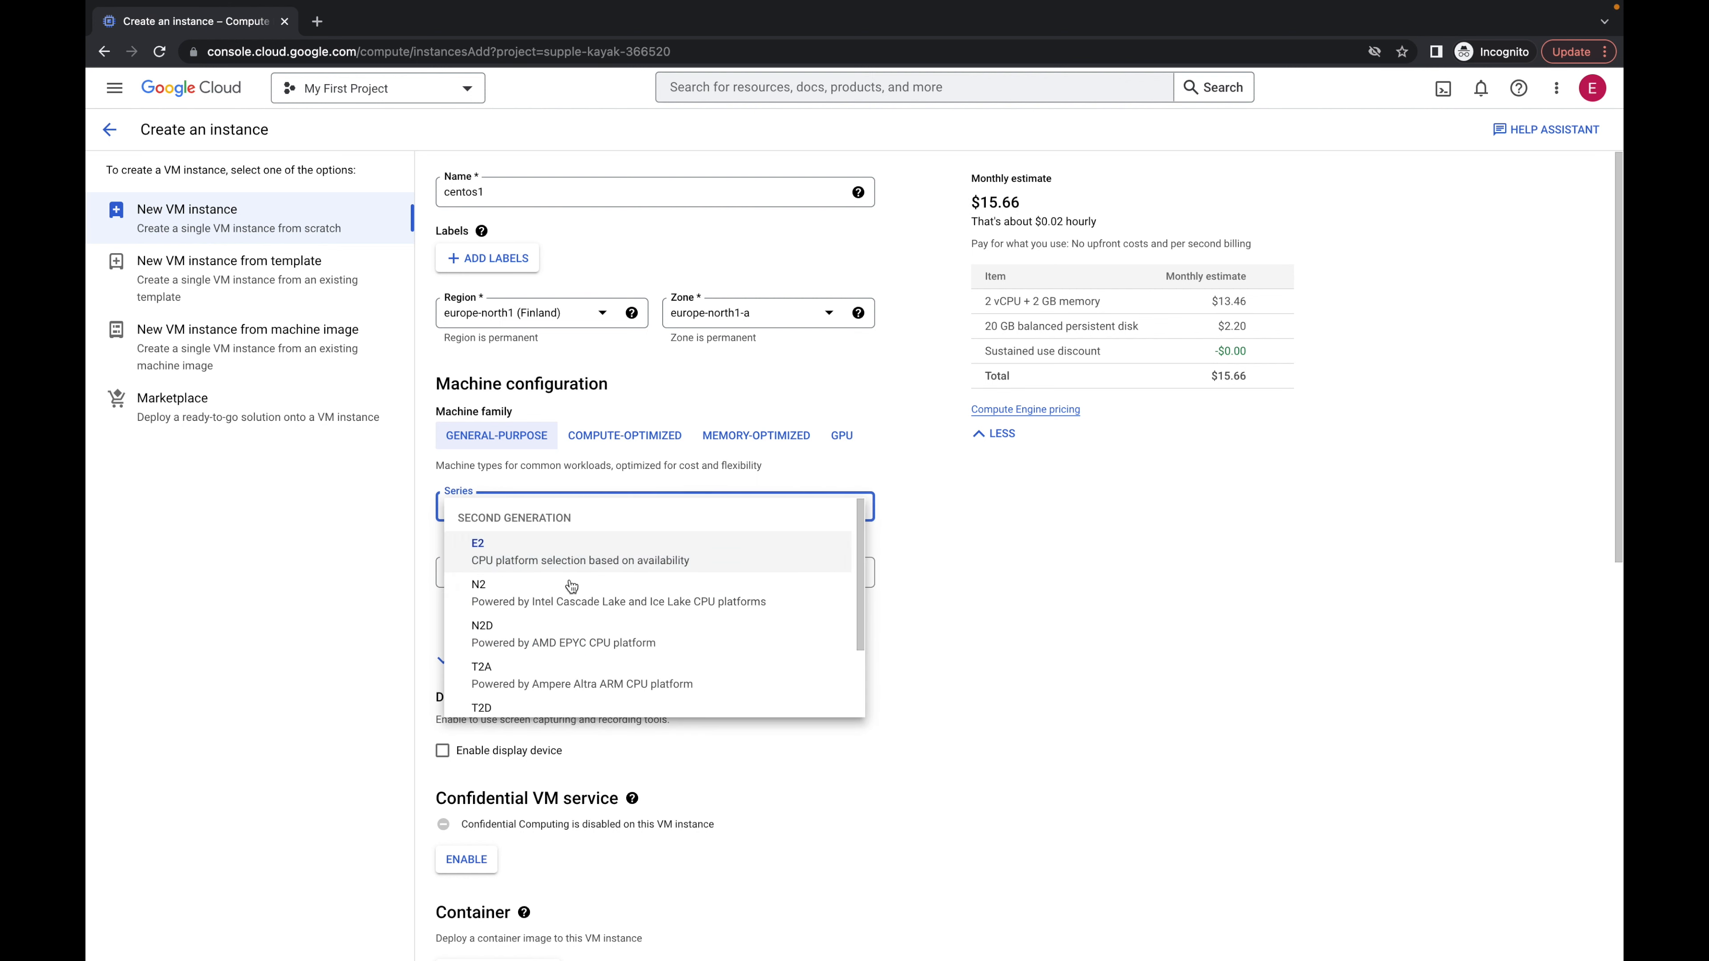
left_click(542, 567)
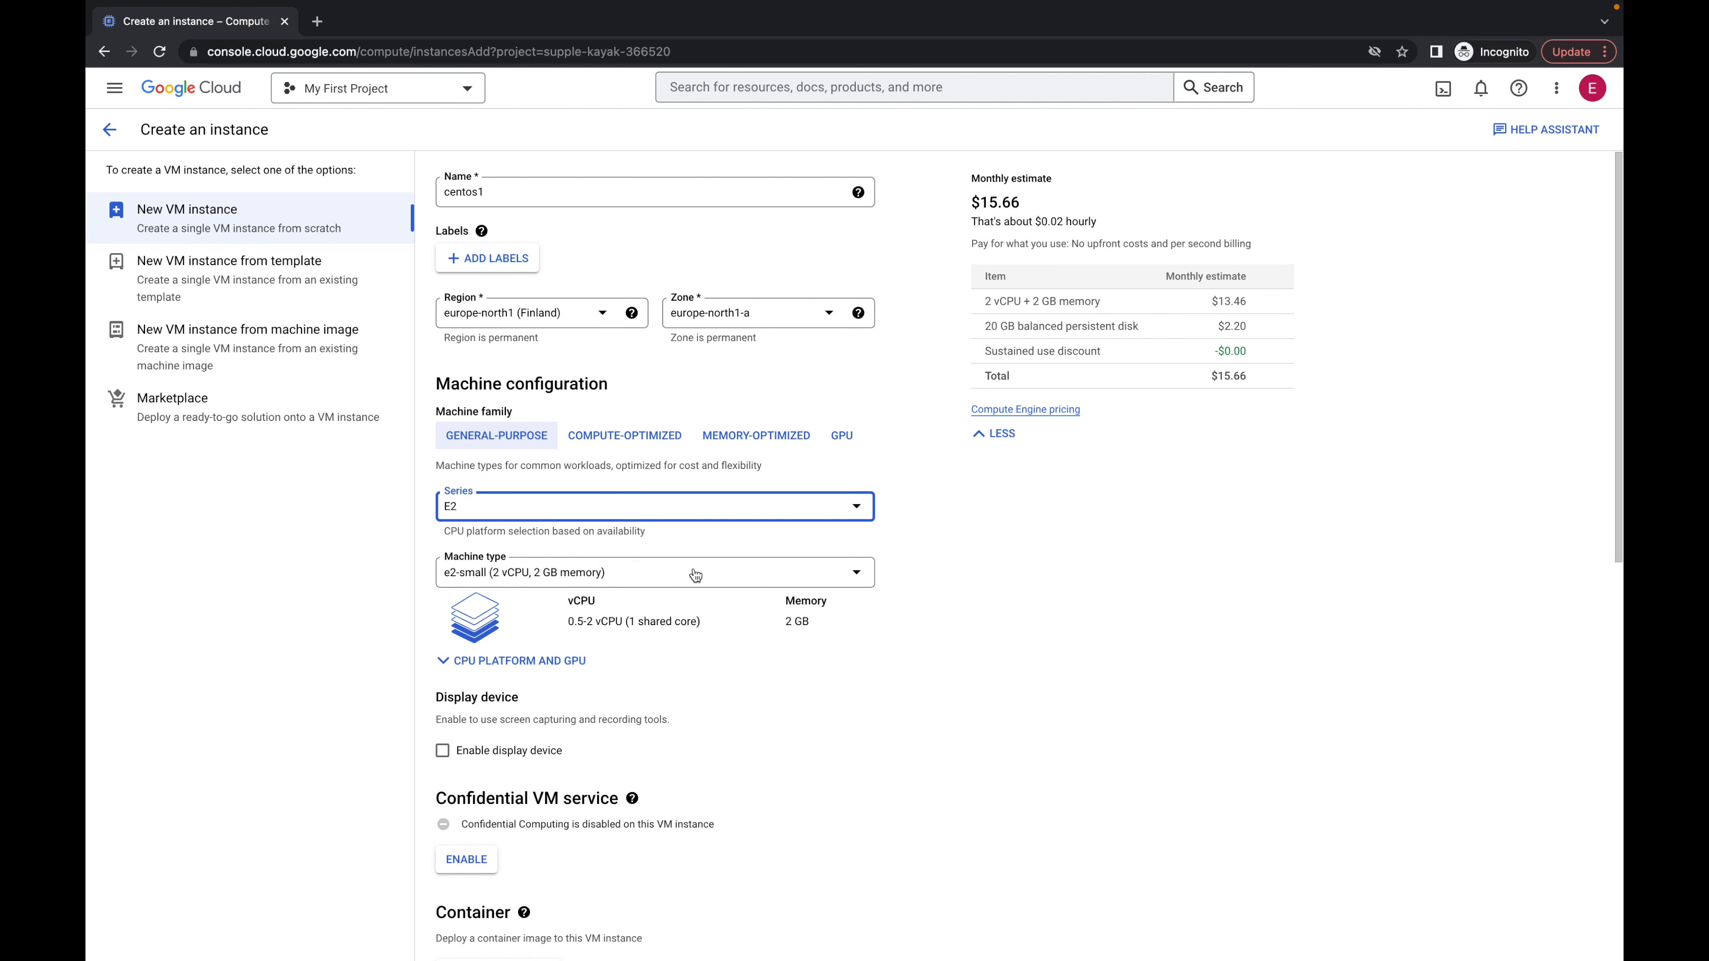
left_click(698, 572)
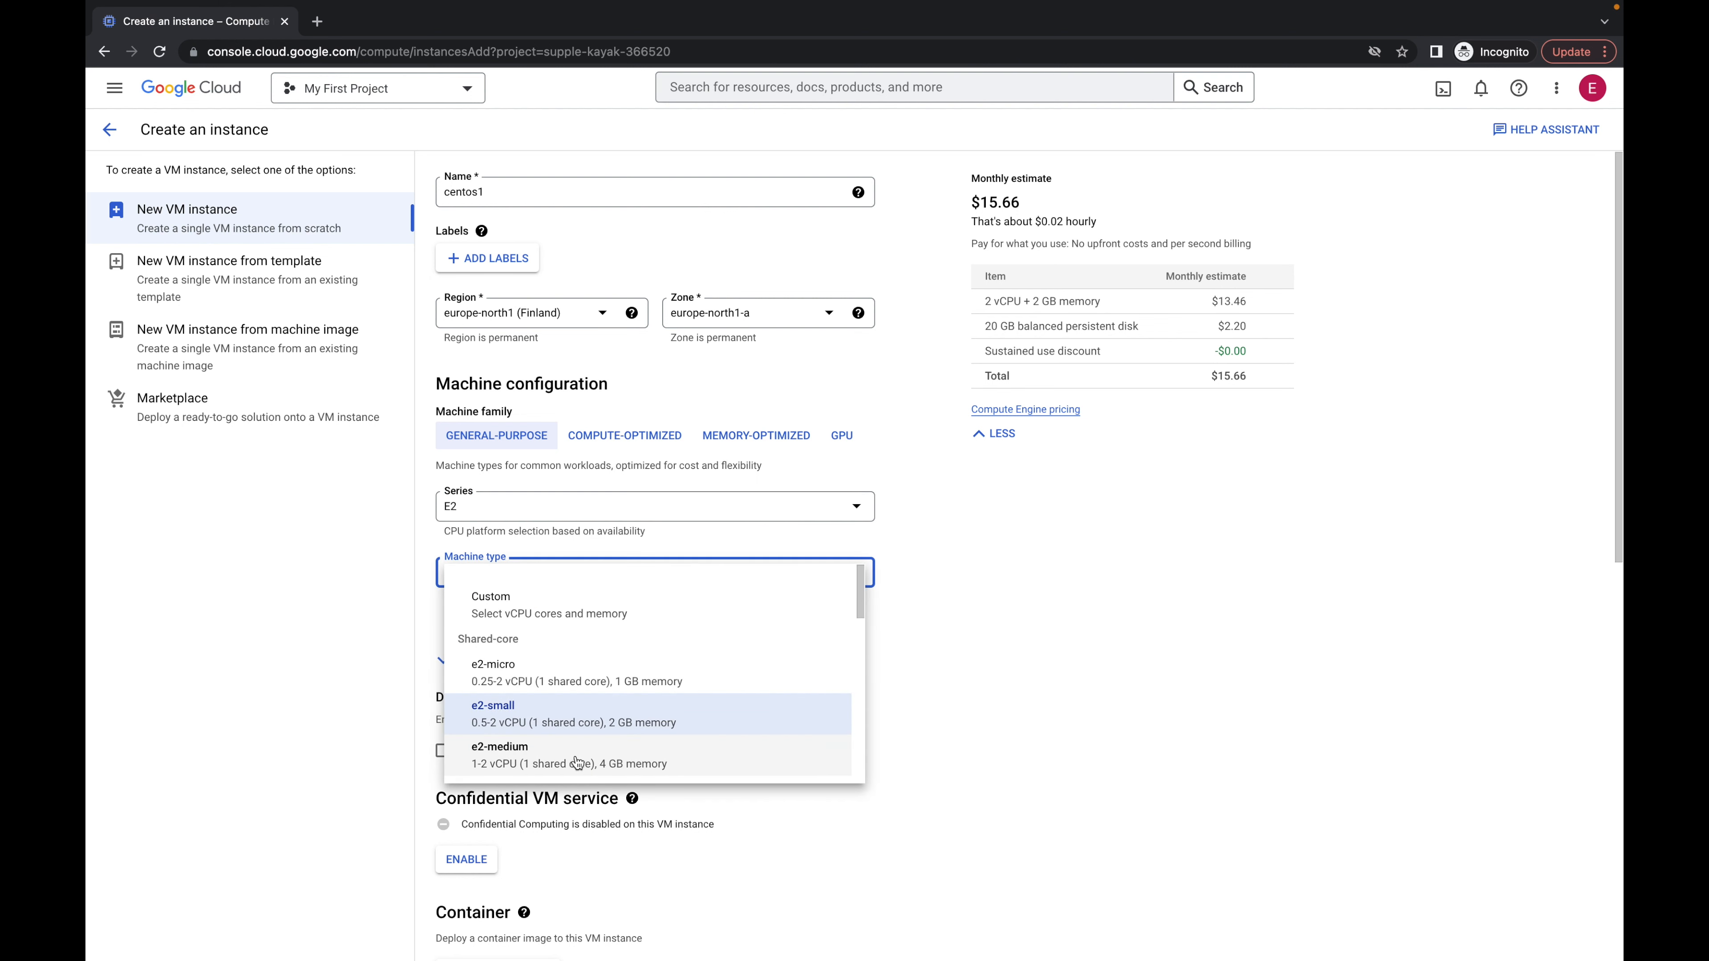
left_click(604, 756)
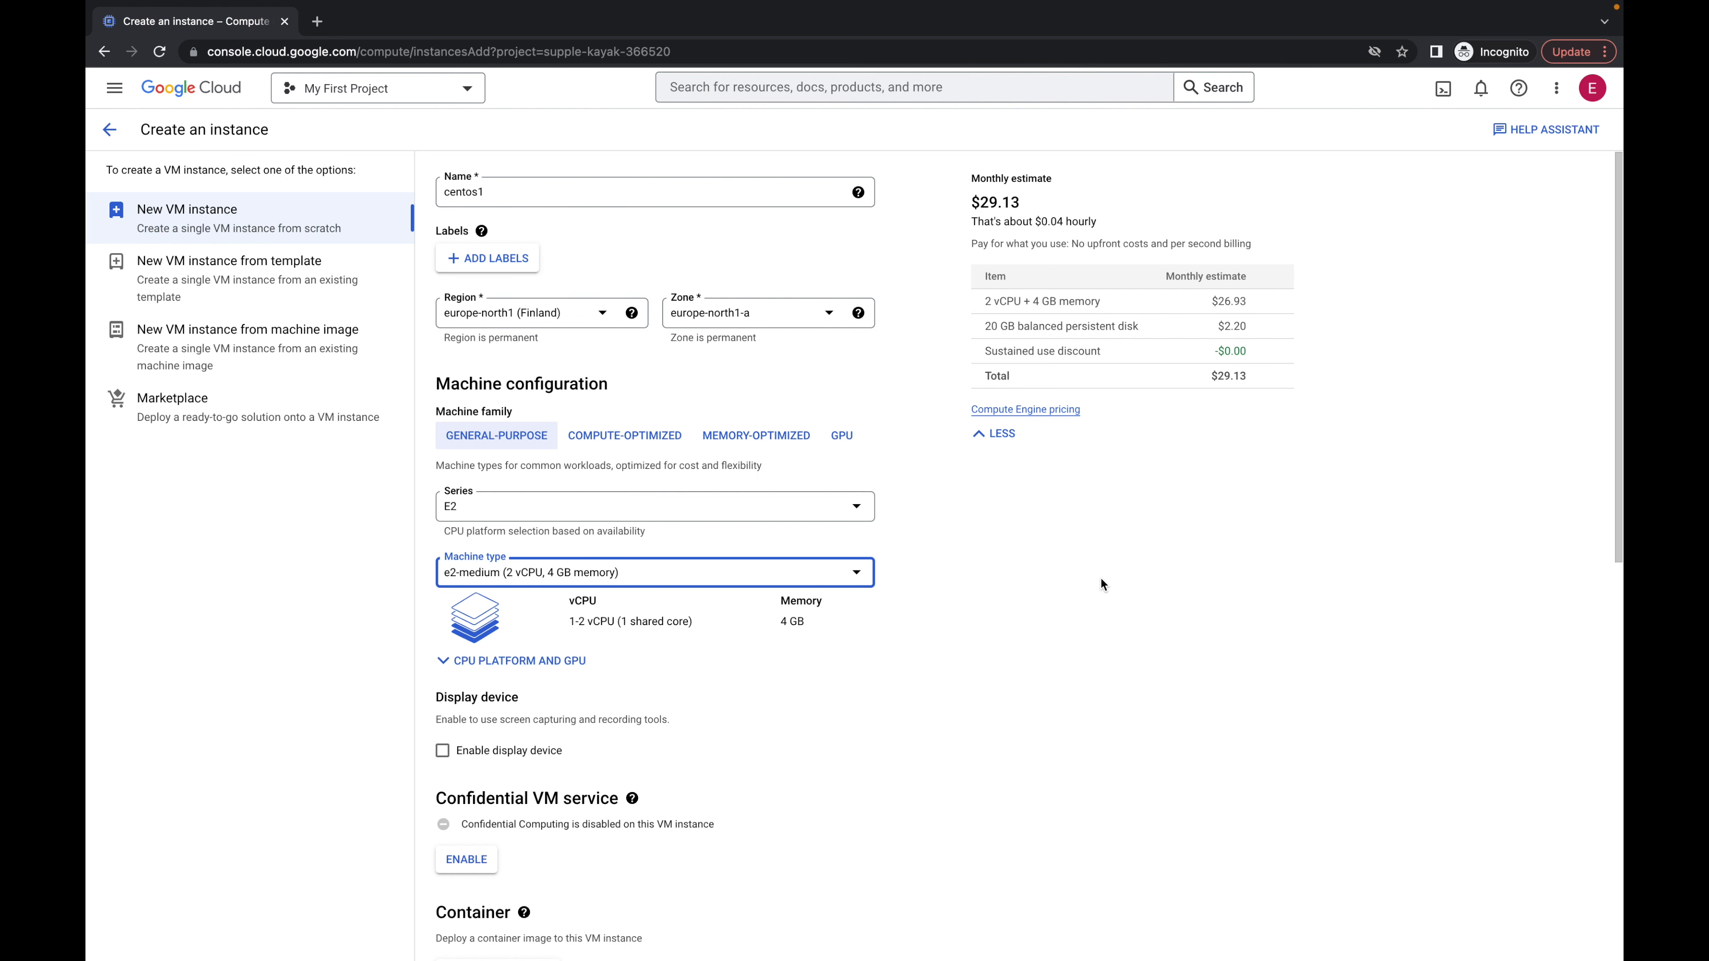
scroll(1099, 579, "down", 10)
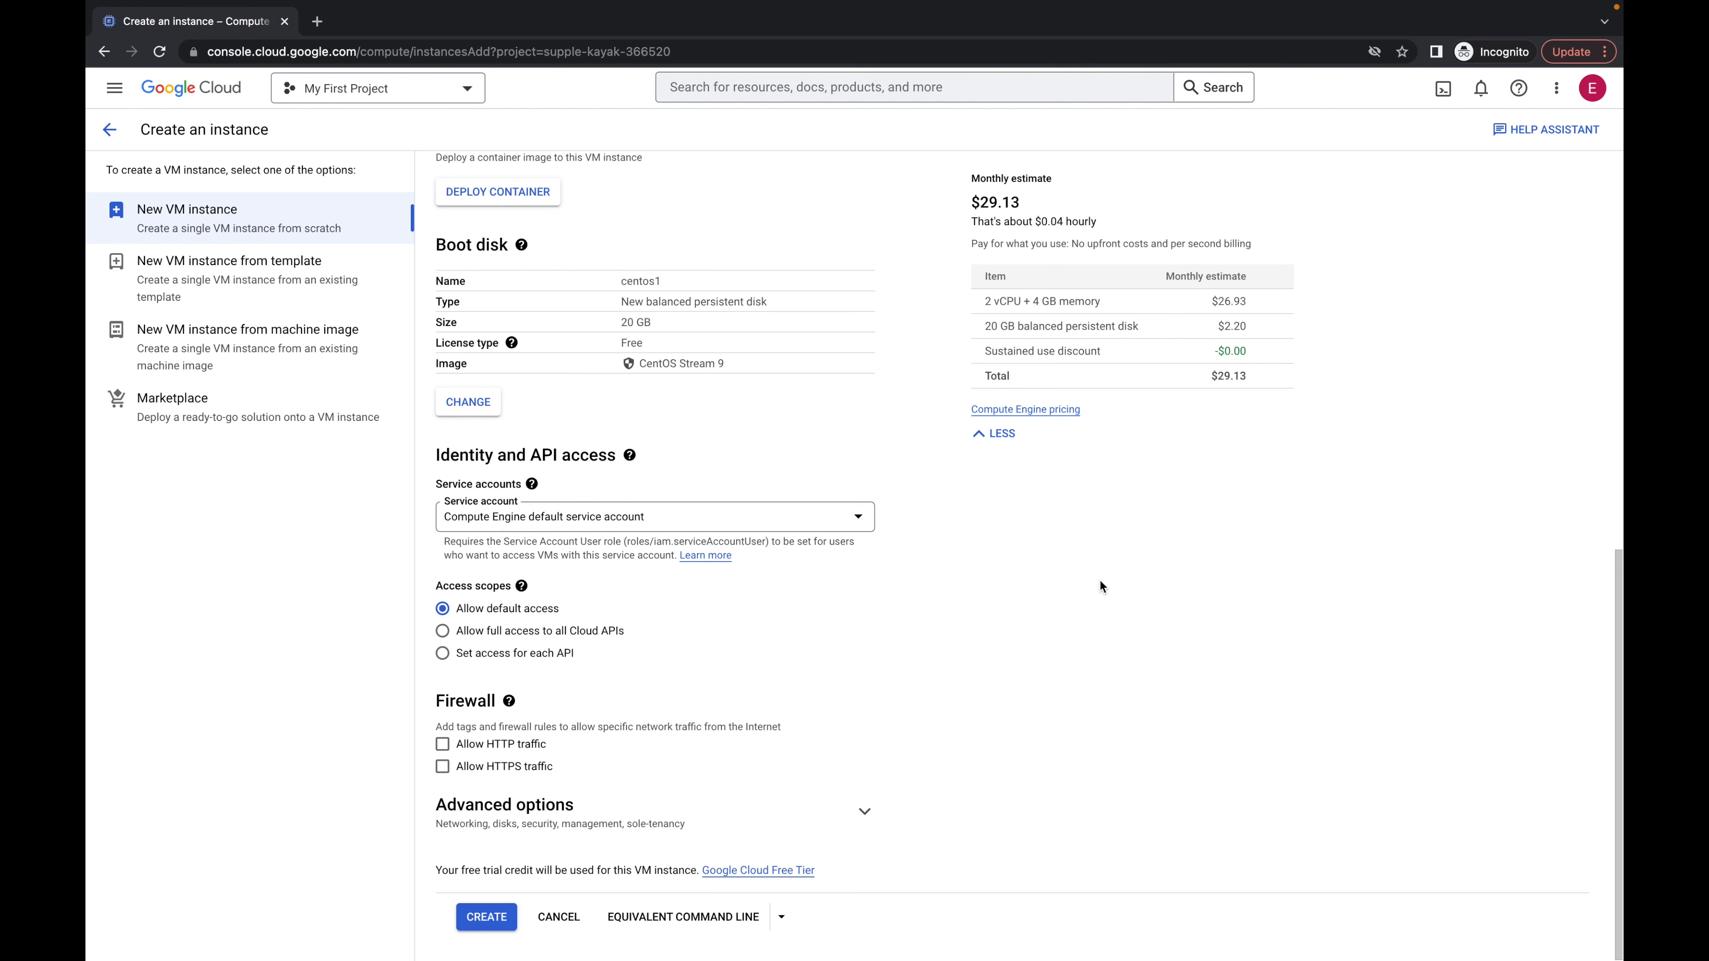
left_click(486, 917)
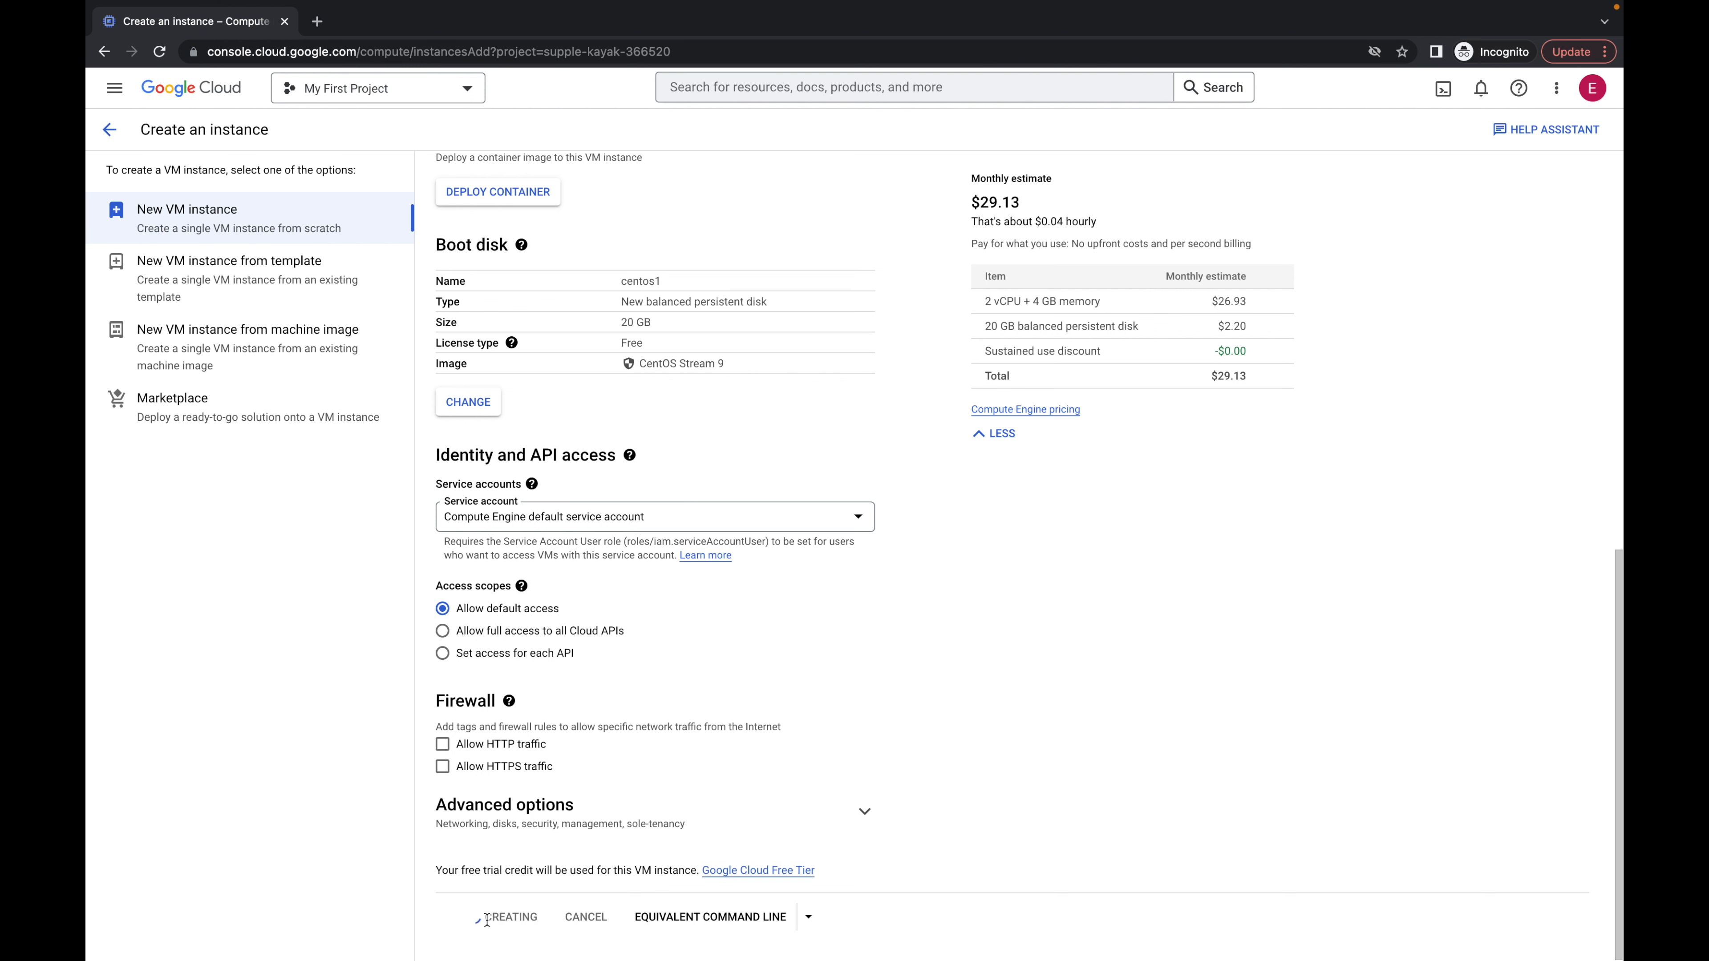